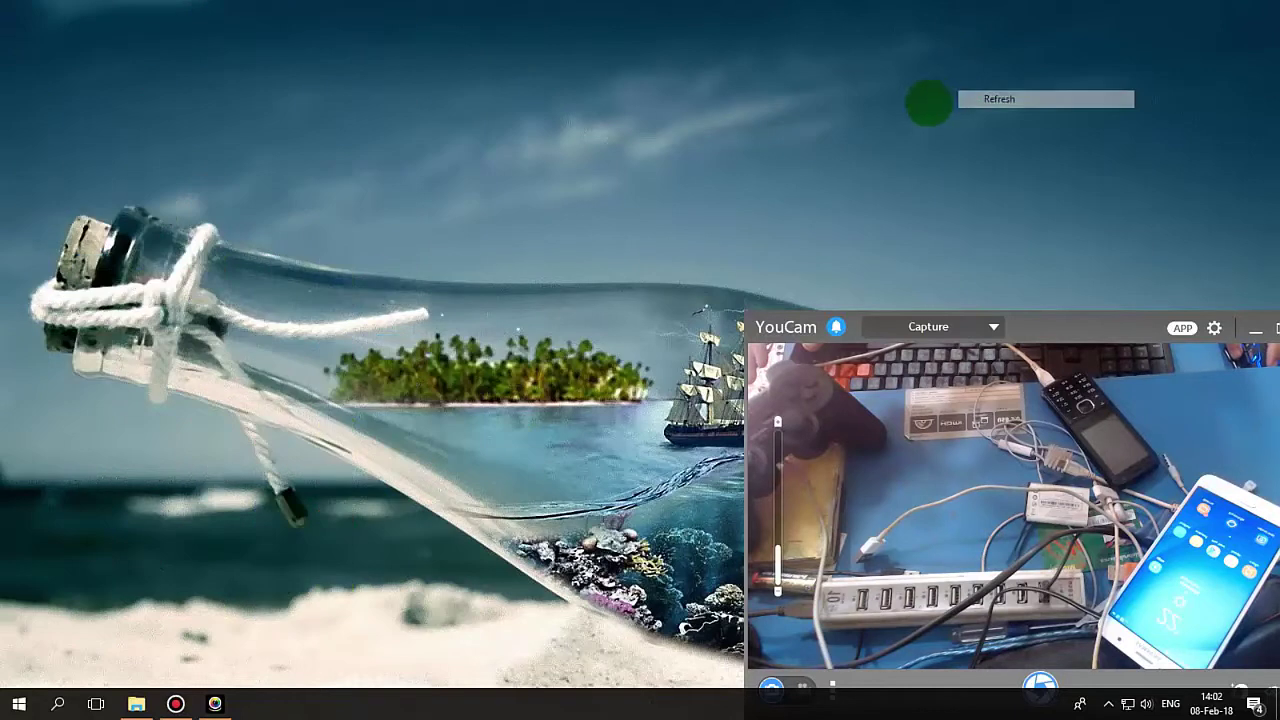
{"action": "left_click", "coordinate": [820, 120]}
{"action": "left_click_drag", "start_coordinate": [918, 185], "coordinate": [766, 80]}
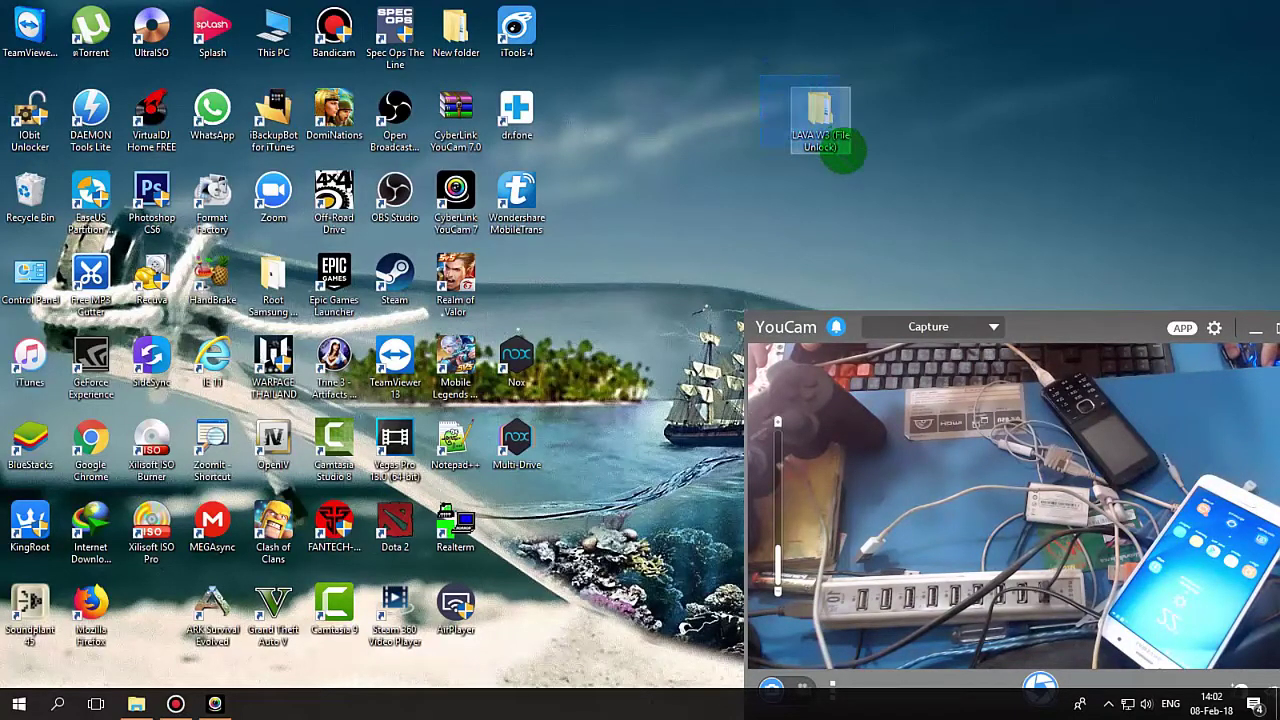
{"action": "left_click_drag", "start_coordinate": [979, 184], "coordinate": [1010, 124]}
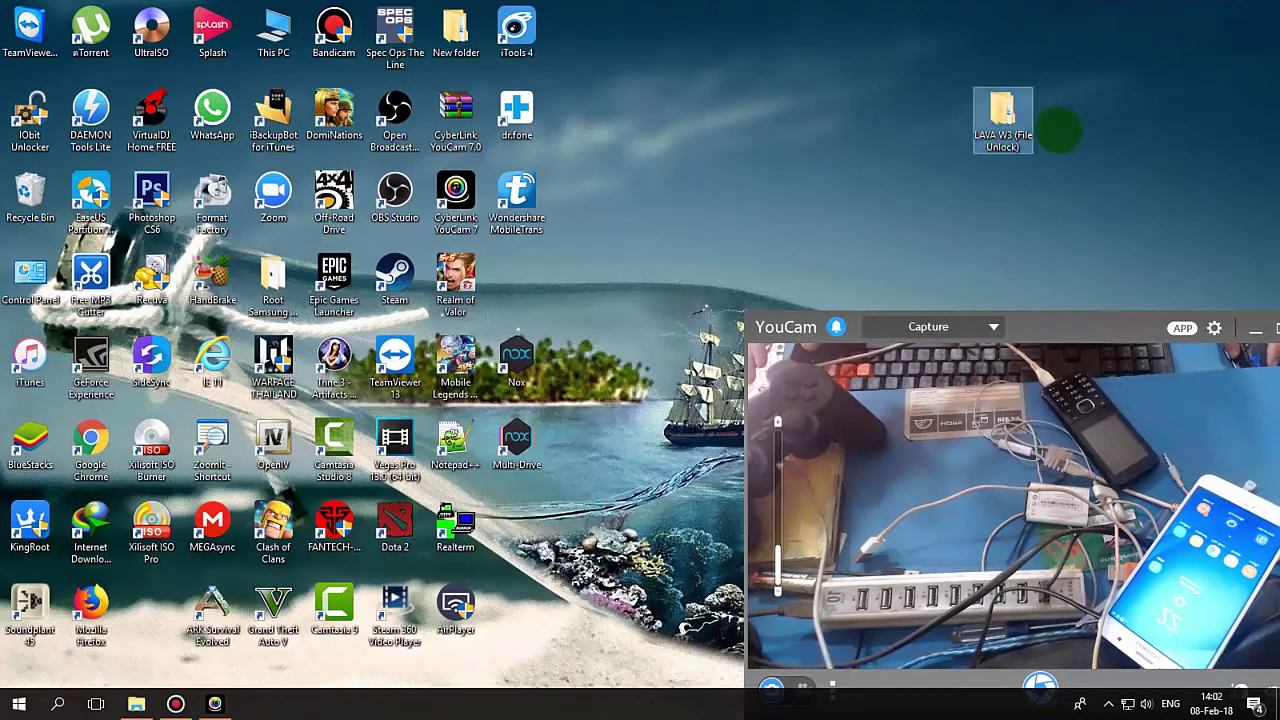
Look through the LAVA W3 folder inside the desktop folder LAVA W3 (File Unlock), and close the folder window.
{"action": "double_click", "coordinate": [880, 118]}
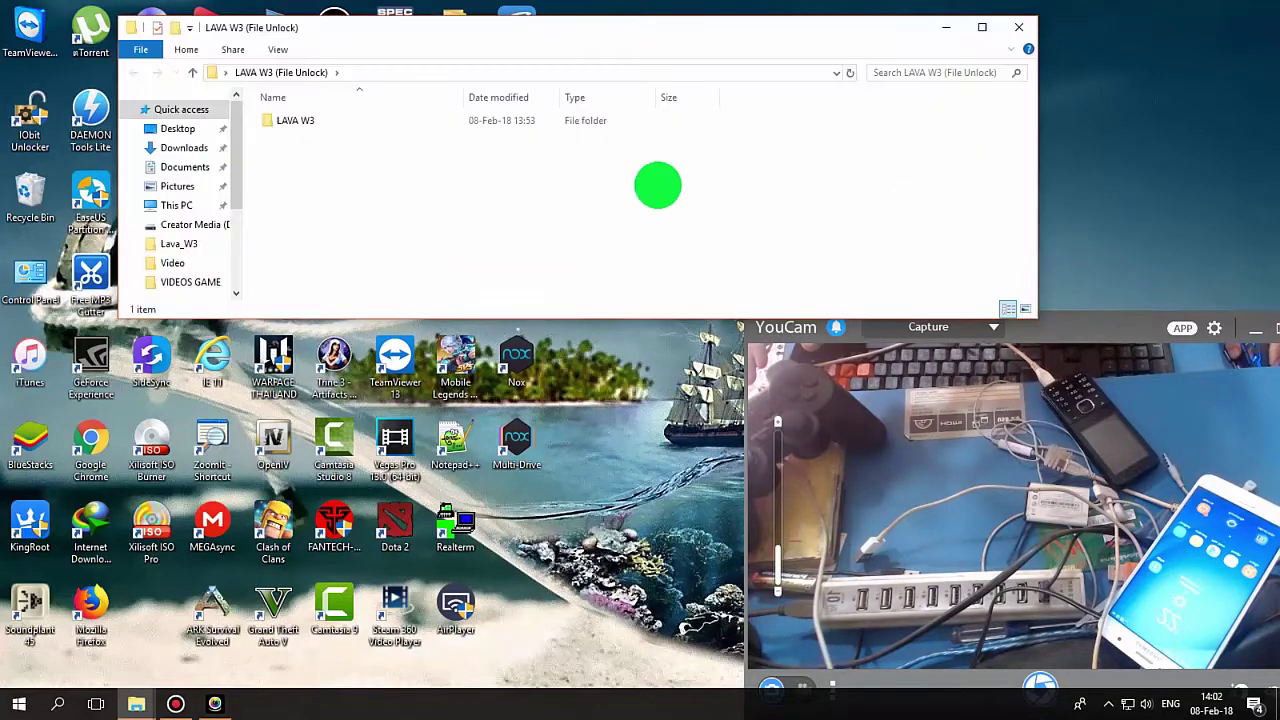
{"action": "left_click_drag", "start_coordinate": [300, 28], "coordinate": [324, 114]}
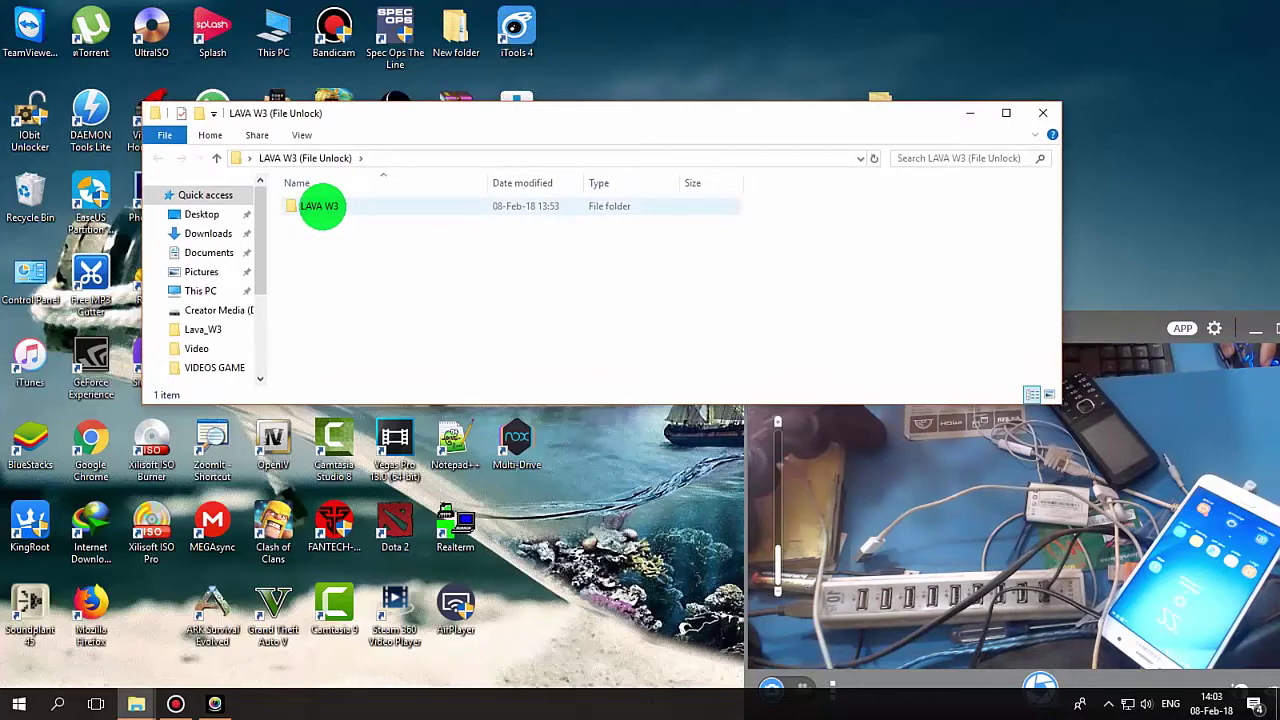
{"action": "double_click", "coordinate": [321, 206]}
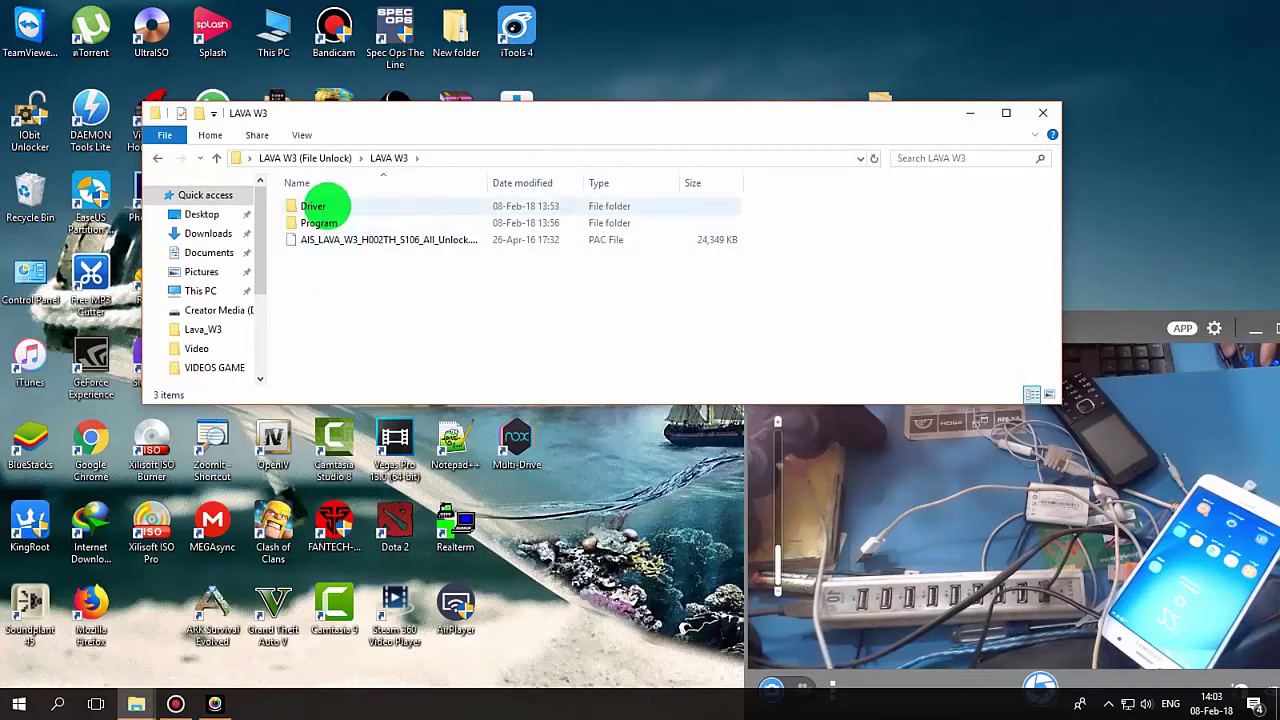
{"action": "left_click", "coordinate": [326, 223]}
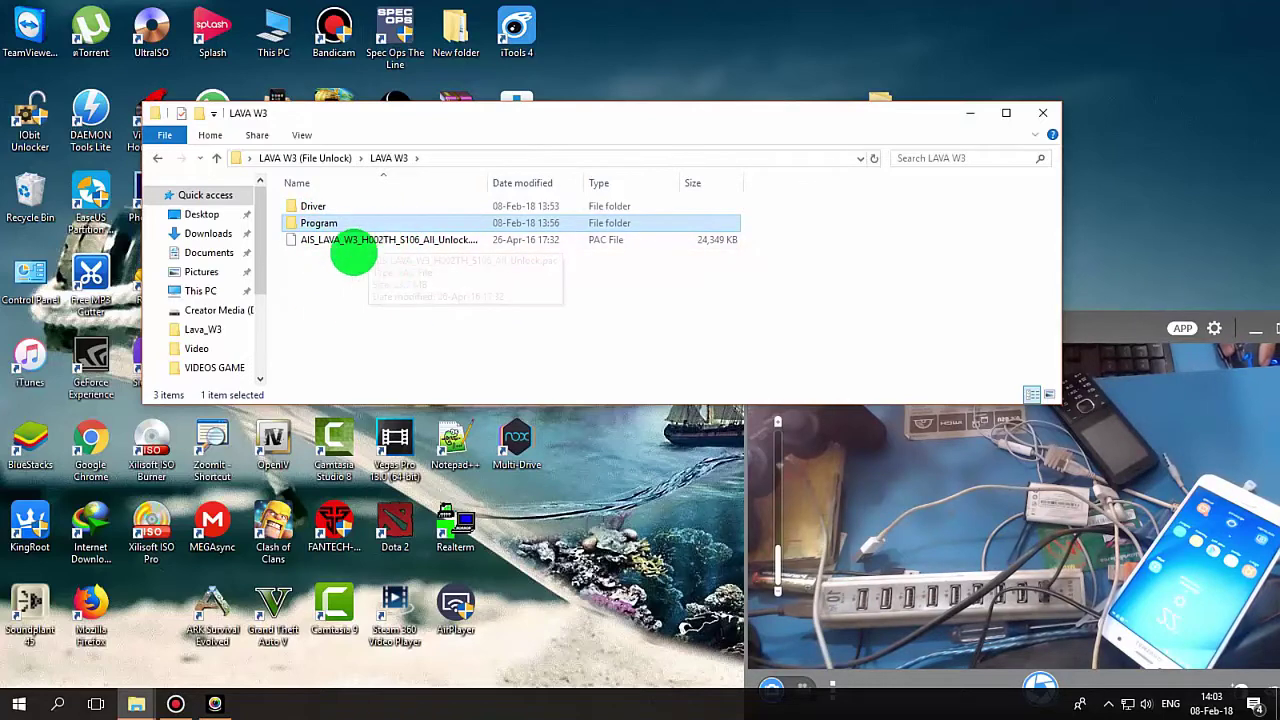
{"action": "left_click", "coordinate": [1043, 113]}
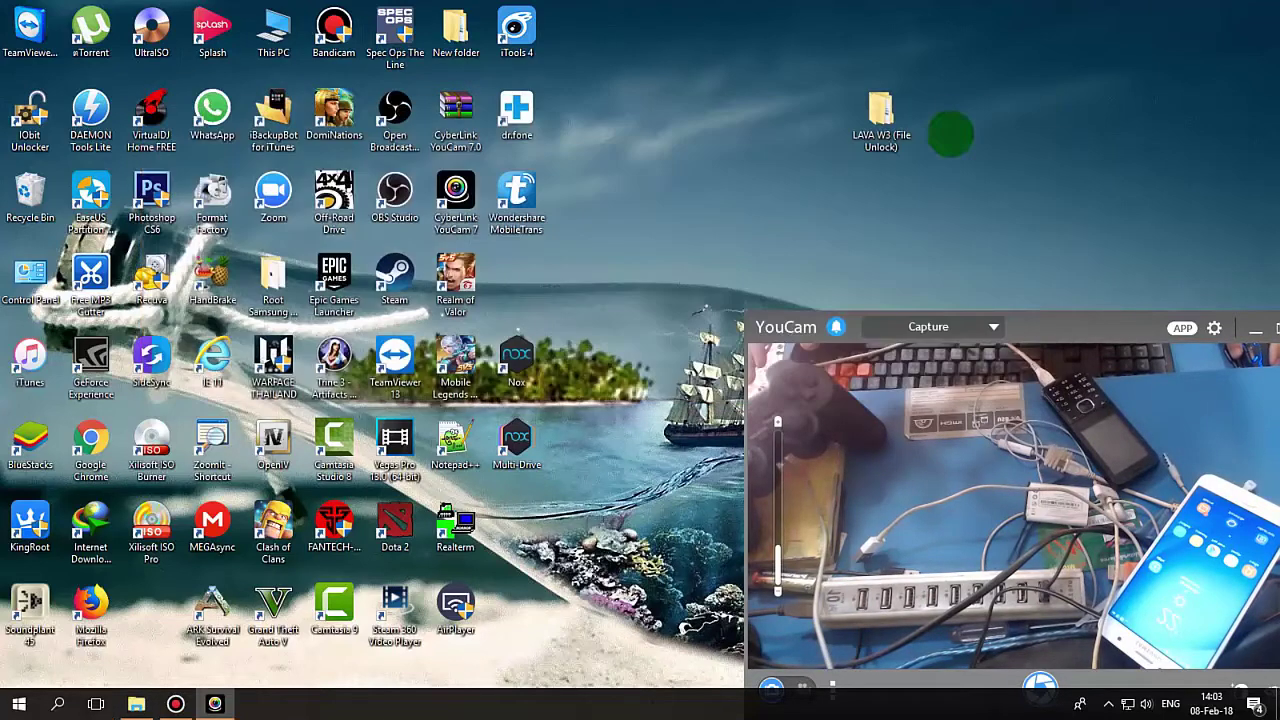
{"action": "left_click_drag", "start_coordinate": [1080, 327], "coordinate": [1072, 320]}
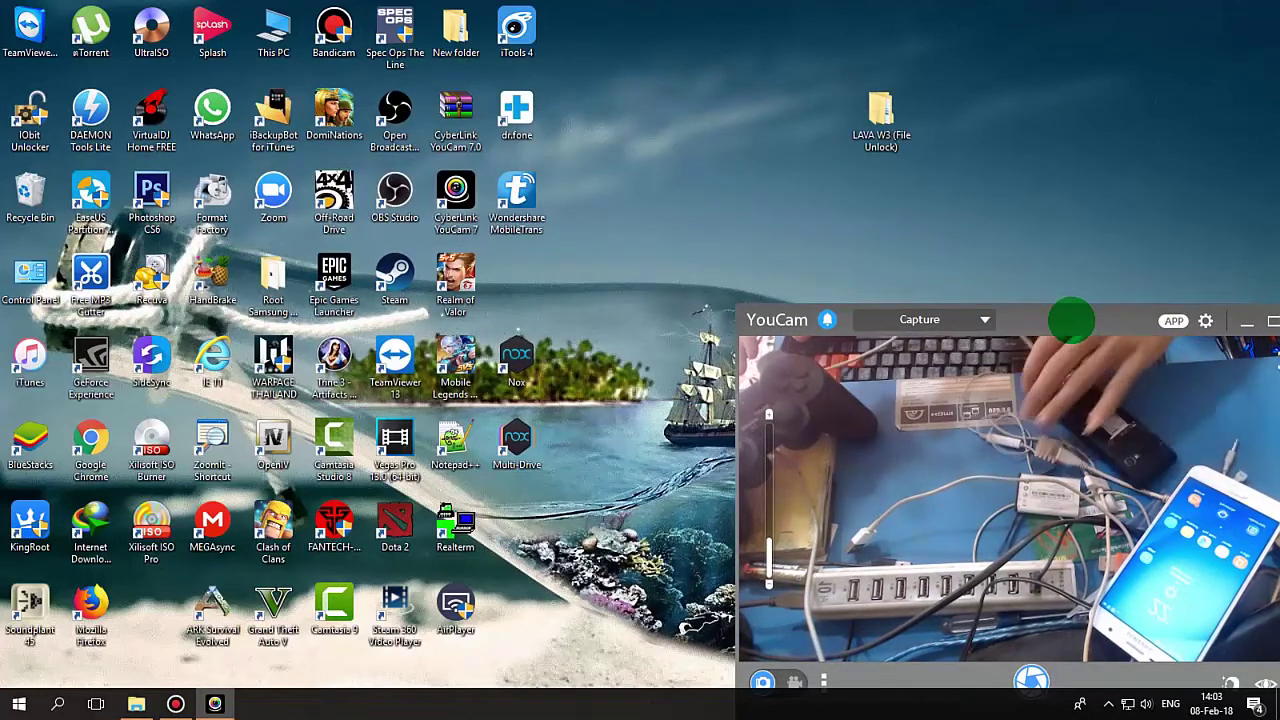
Open the amd64 folder inside the Driver folder of LAVA W3, starting from the desktop folder LAVA W3 (File Unlock).
{"action": "left_click", "coordinate": [880, 112]}
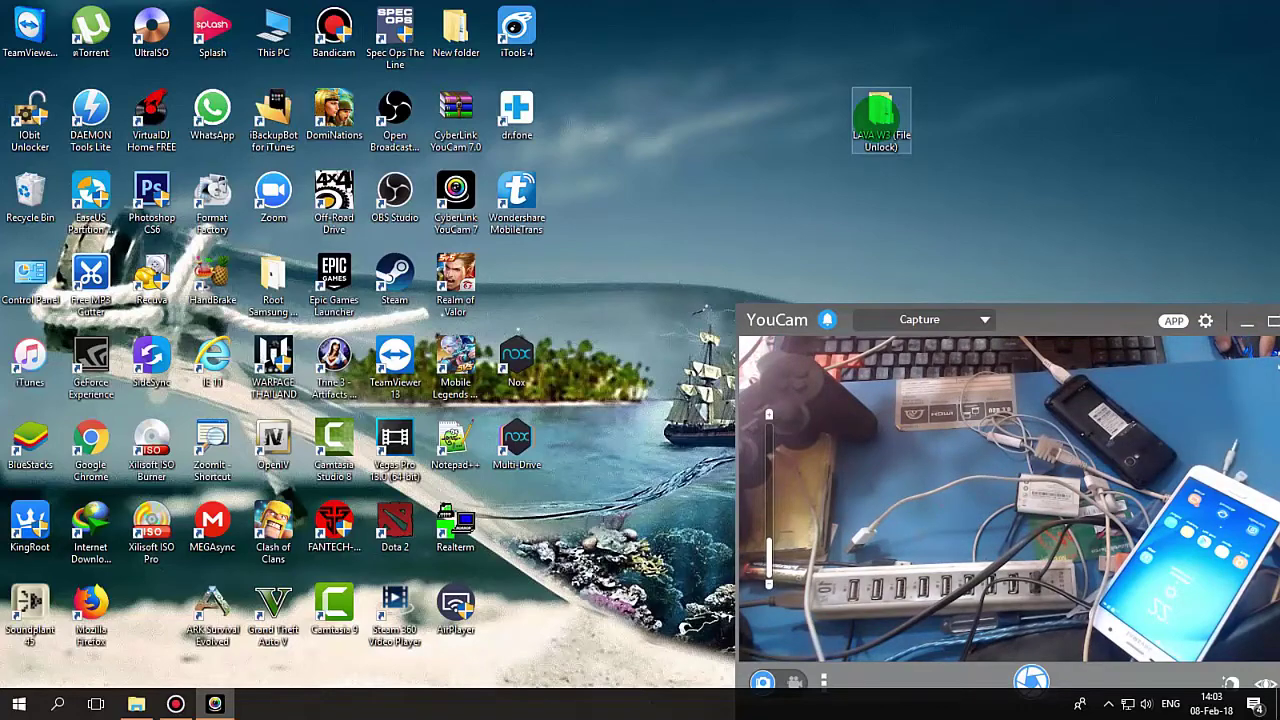
{"action": "double_click", "coordinate": [880, 112]}
{"action": "left_click_drag", "start_coordinate": [414, 109], "coordinate": [487, 92]}
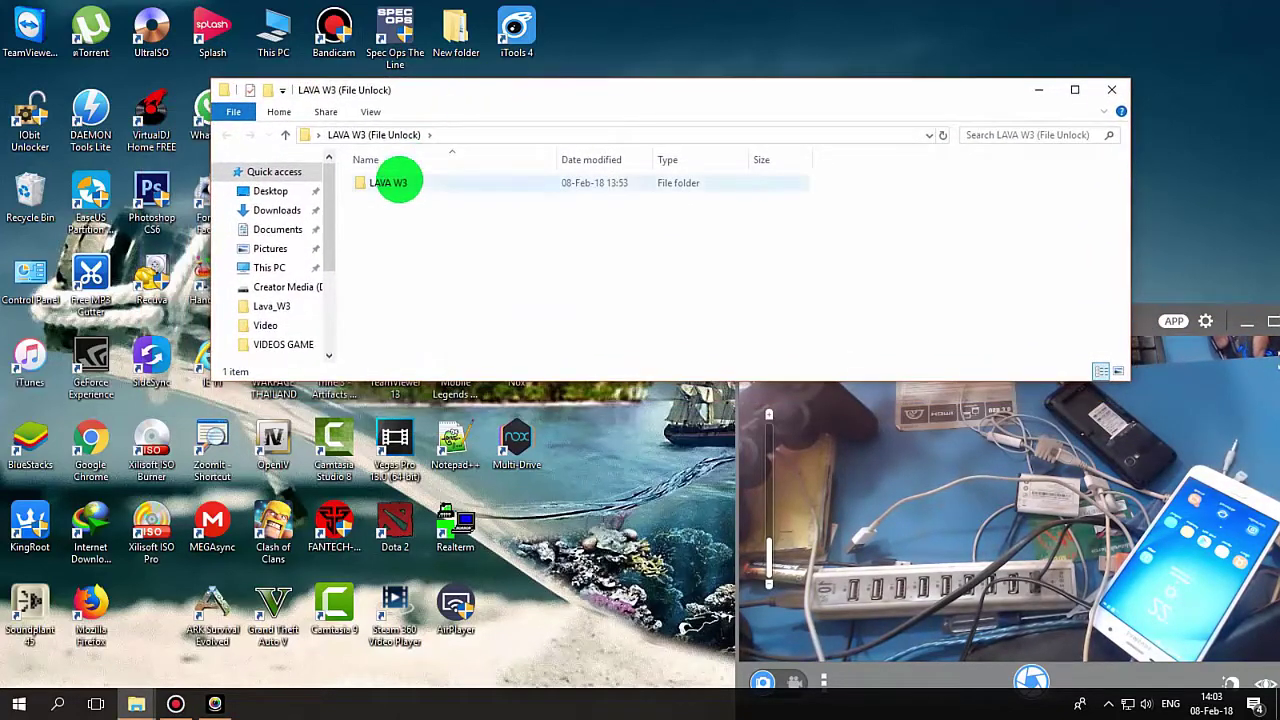
{"action": "double_click", "coordinate": [397, 182]}
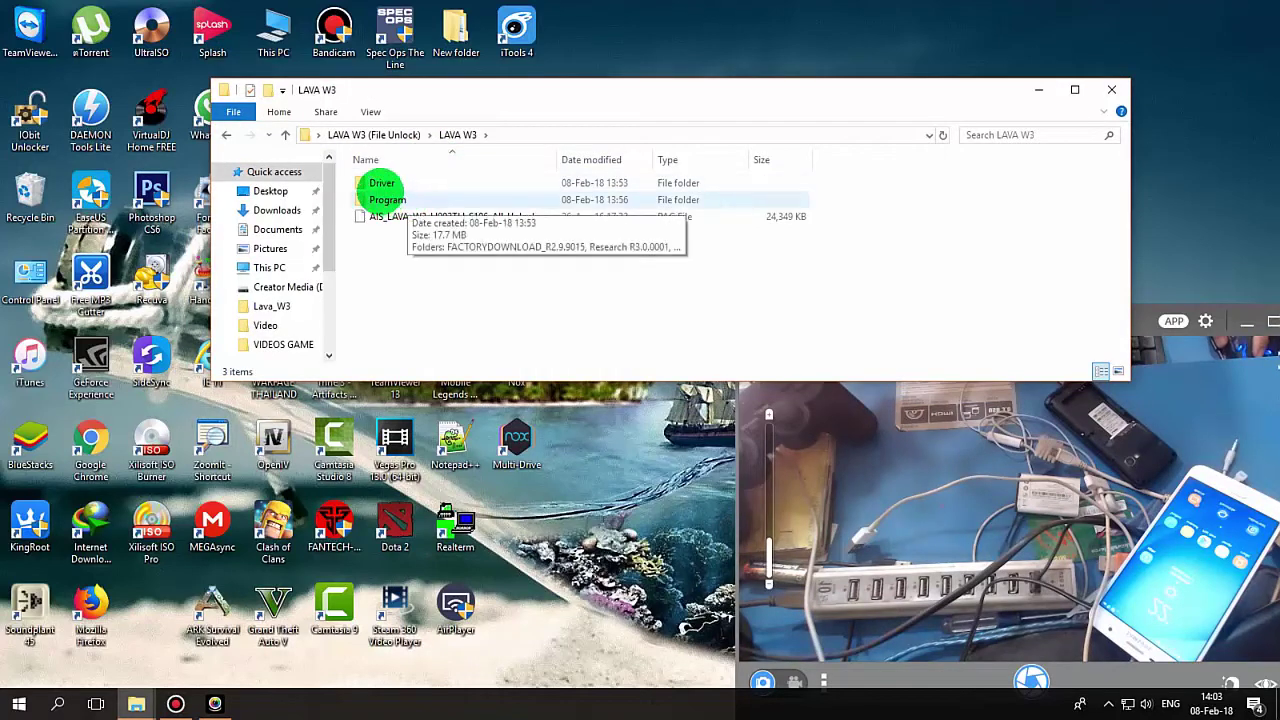
{"action": "double_click", "coordinate": [375, 183]}
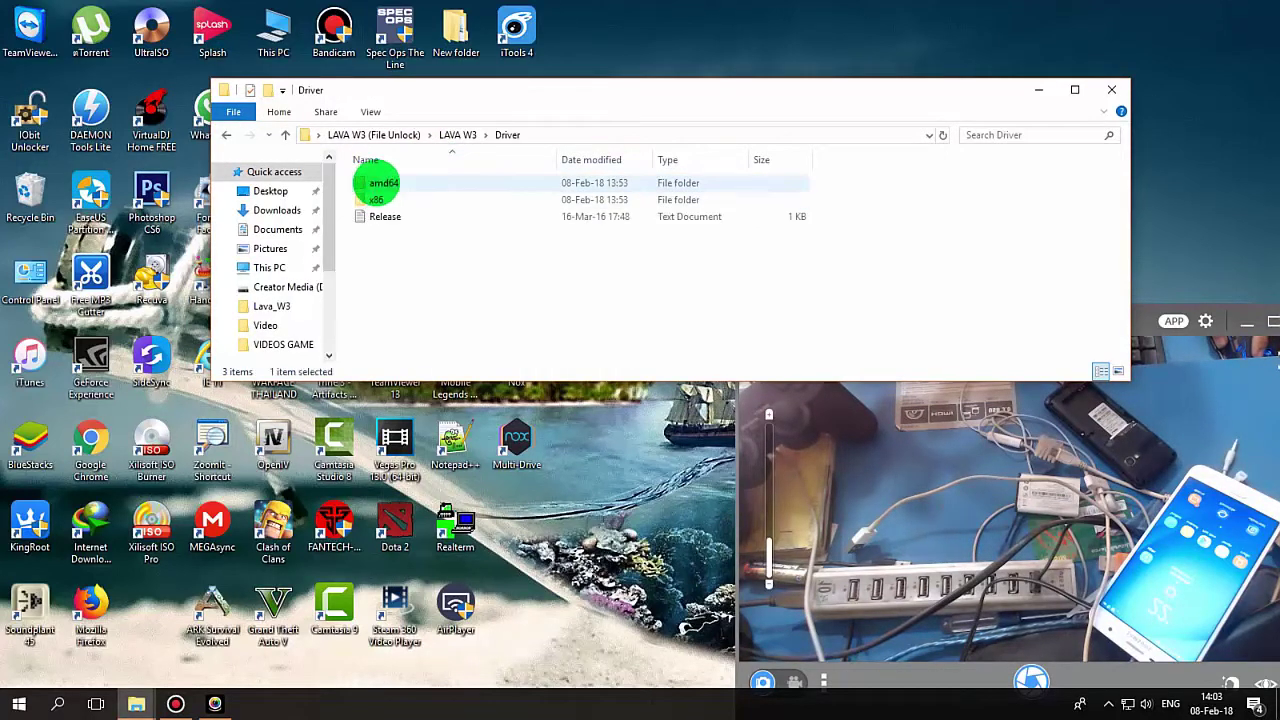
{"action": "left_click", "coordinate": [228, 135]}
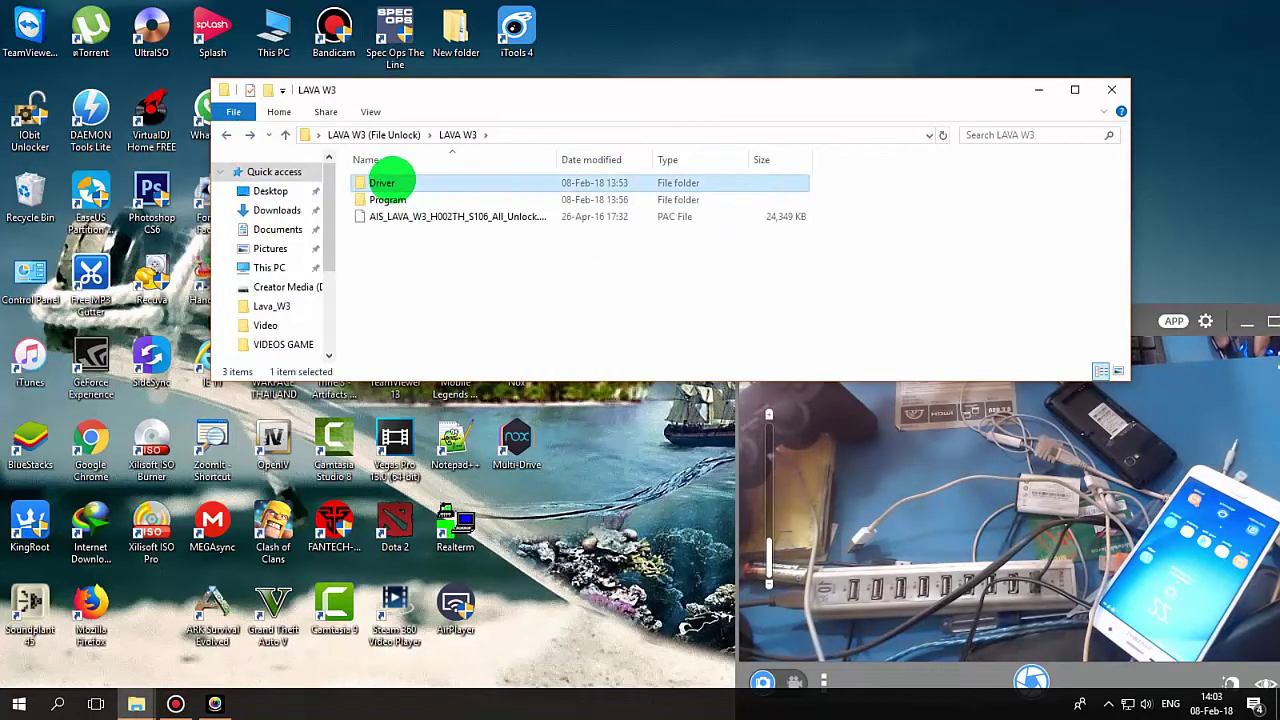
{"action": "double_click", "coordinate": [380, 183]}
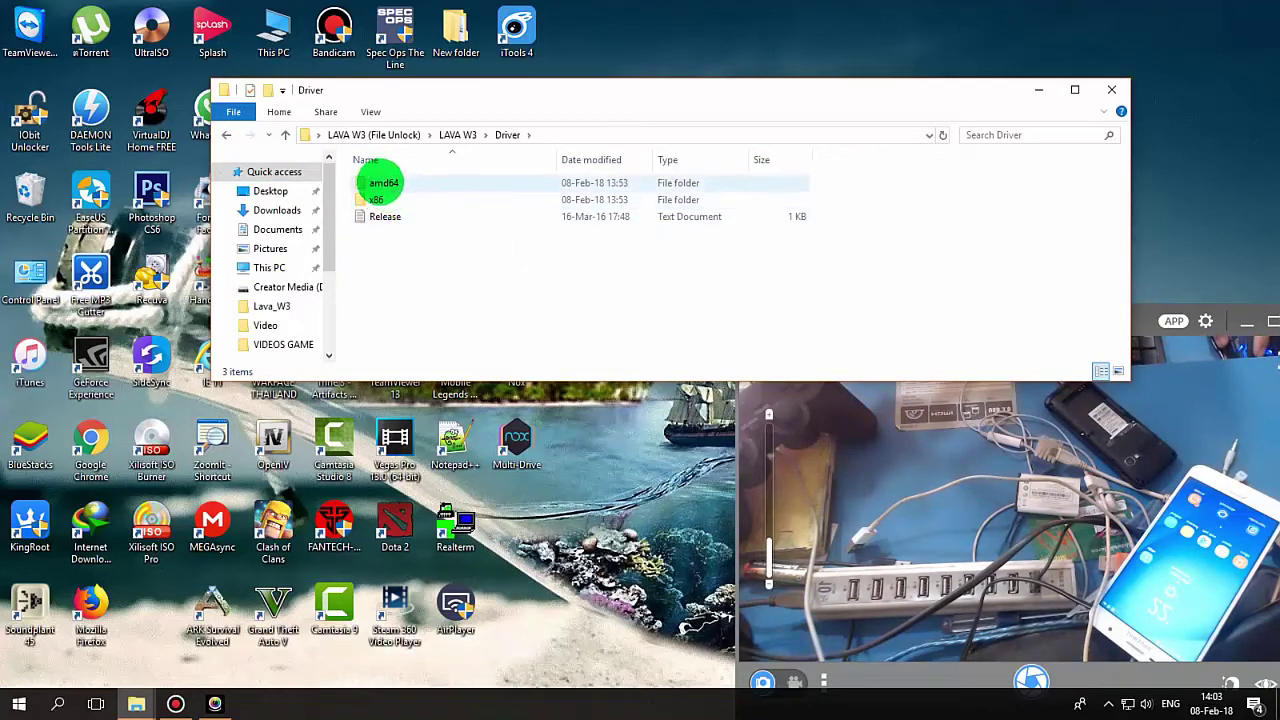
{"action": "double_click", "coordinate": [383, 183]}
Launch the dpinst application and complete the Device Driver Installation Wizard to install the phone drivers.
{"action": "left_click", "coordinate": [386, 199]}
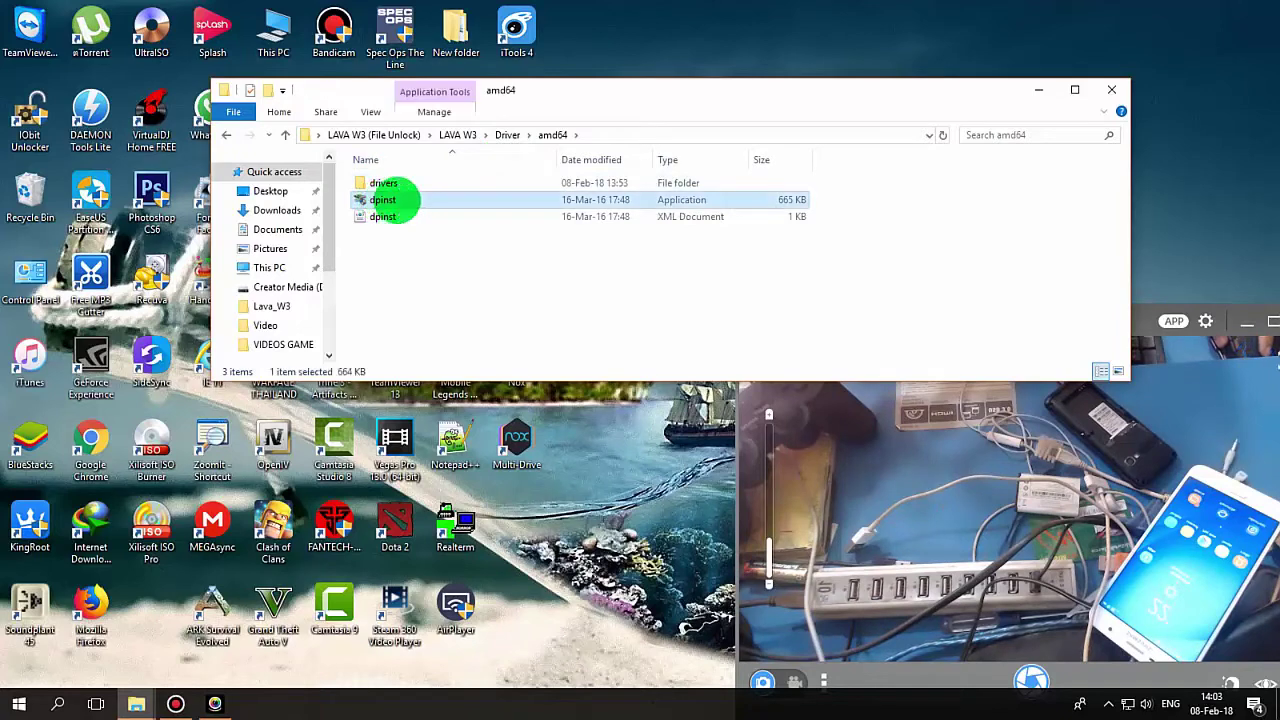
{"action": "right_click", "coordinate": [386, 200]}
{"action": "left_click", "coordinate": [432, 225]}
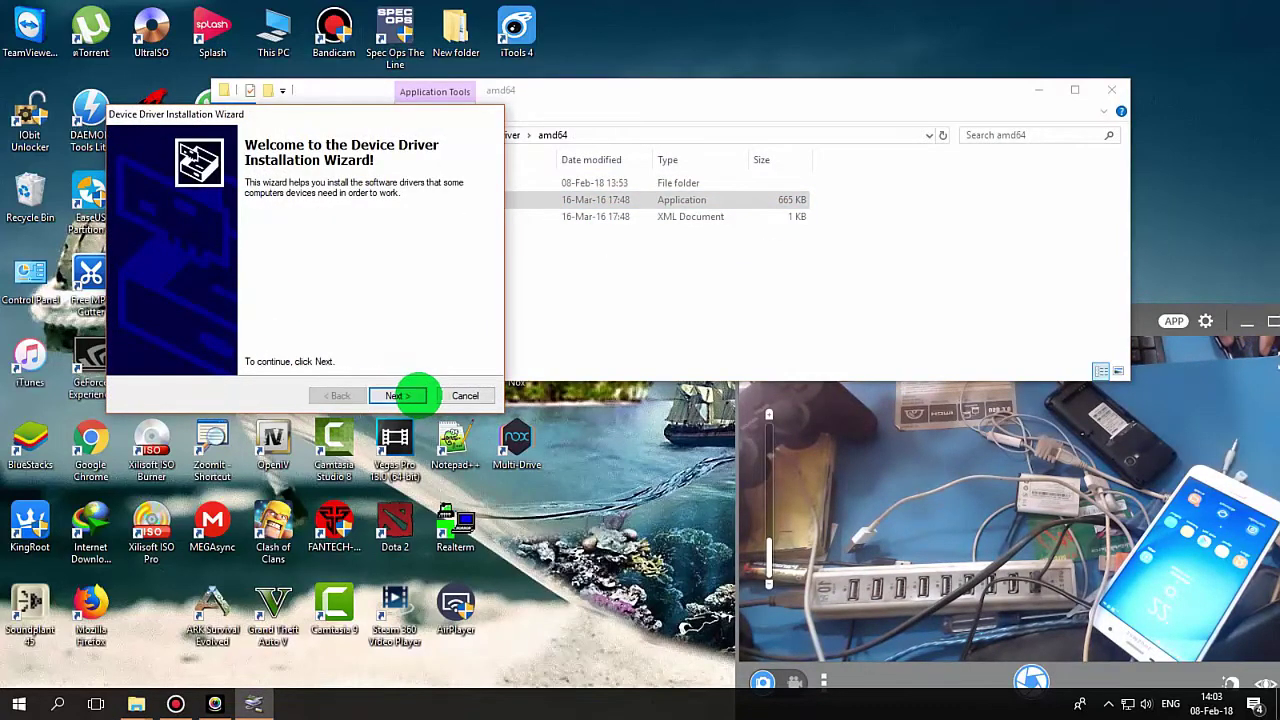
{"action": "left_click", "coordinate": [415, 394]}
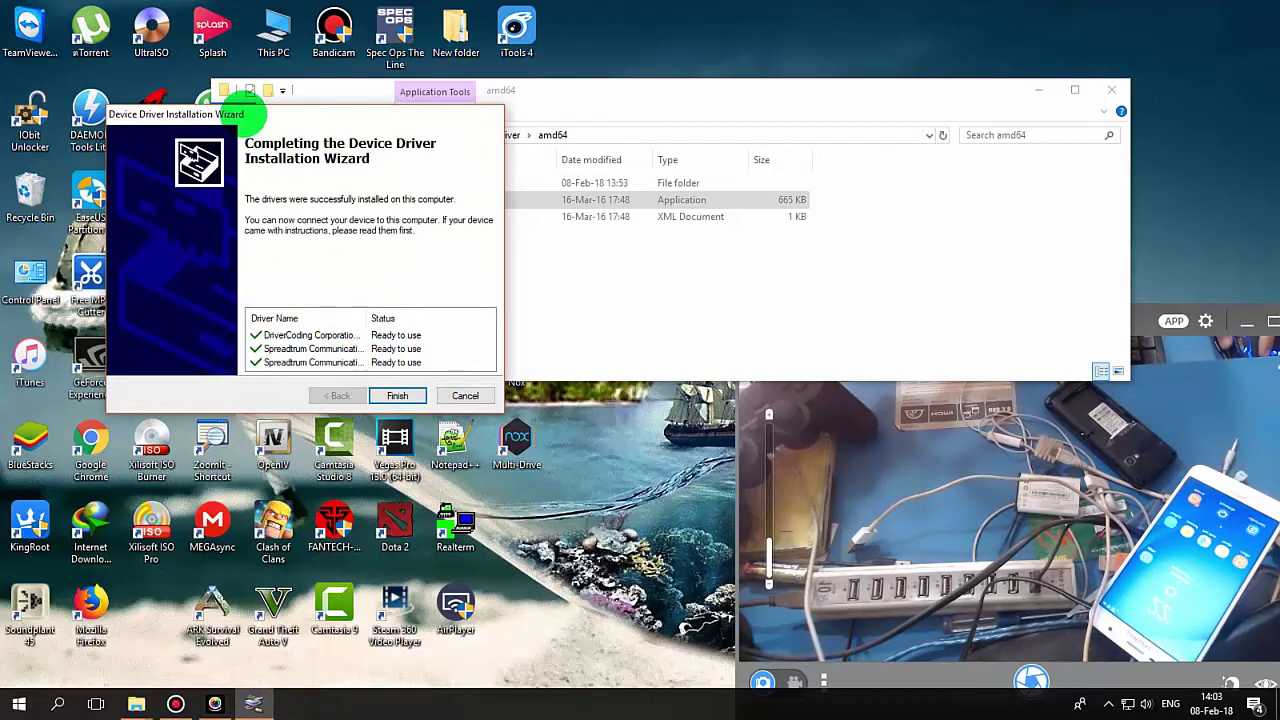
{"action": "left_click_drag", "start_coordinate": [245, 113], "coordinate": [814, 126]}
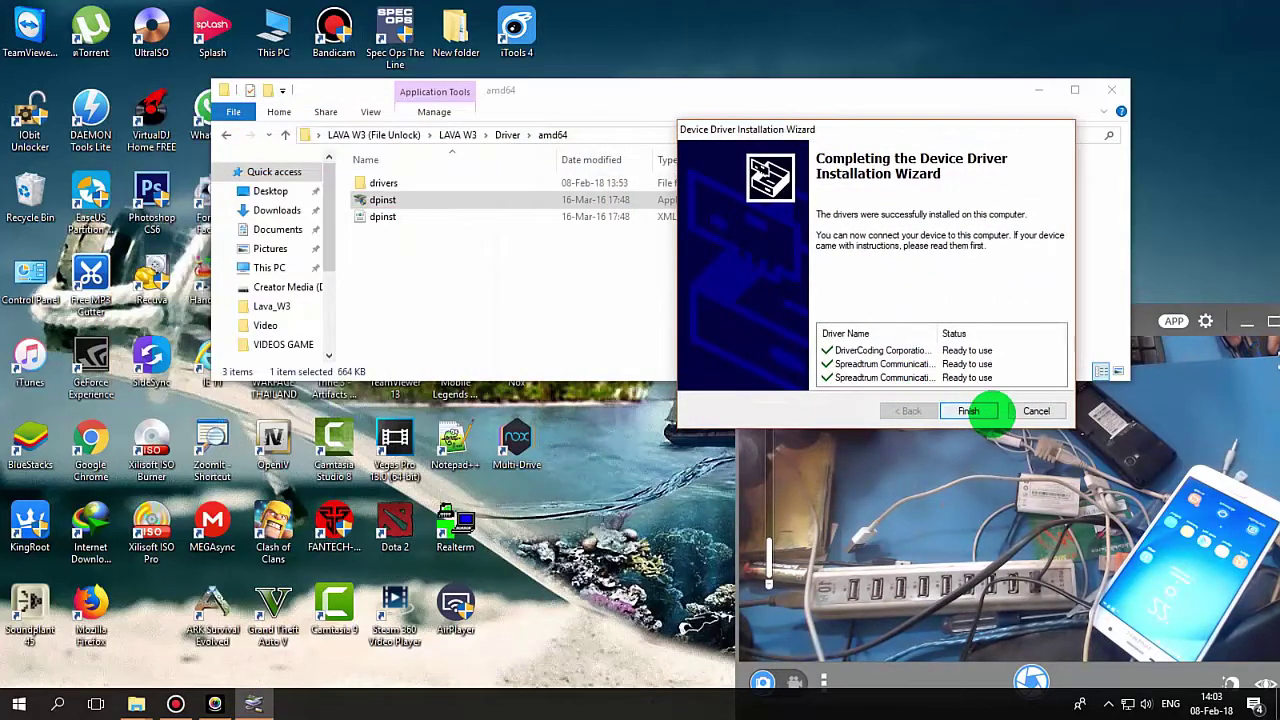
{"action": "left_click", "coordinate": [970, 411]}
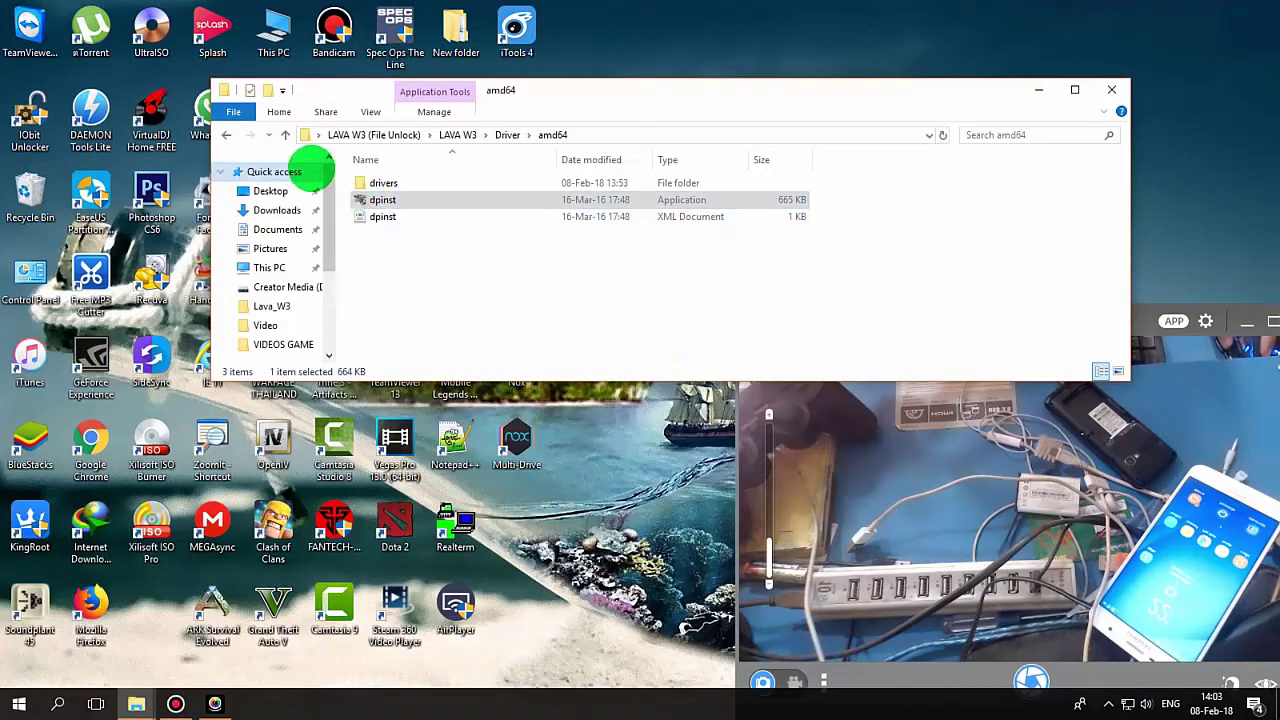
Check the contents of the drivers subfolder and return to the LAVA W3 folder.
{"action": "double_click", "coordinate": [400, 182]}
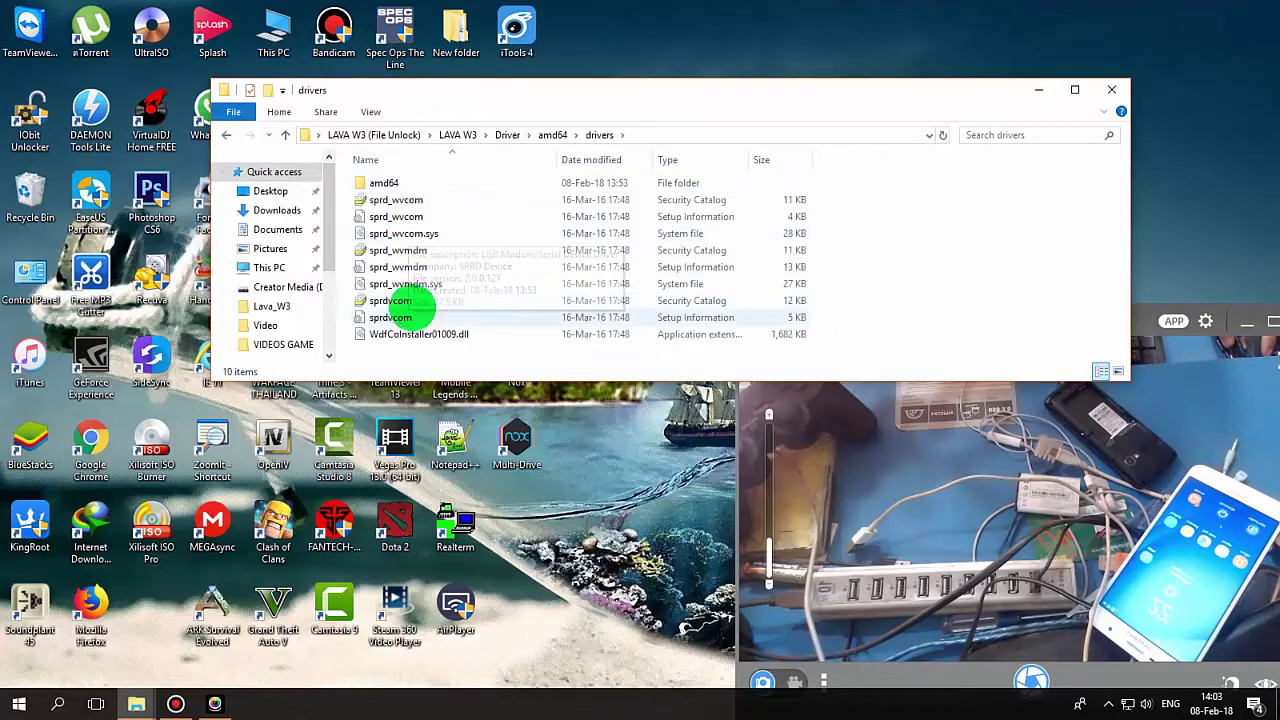
{"action": "left_click", "coordinate": [227, 134]}
{"action": "left_click", "coordinate": [227, 134]}
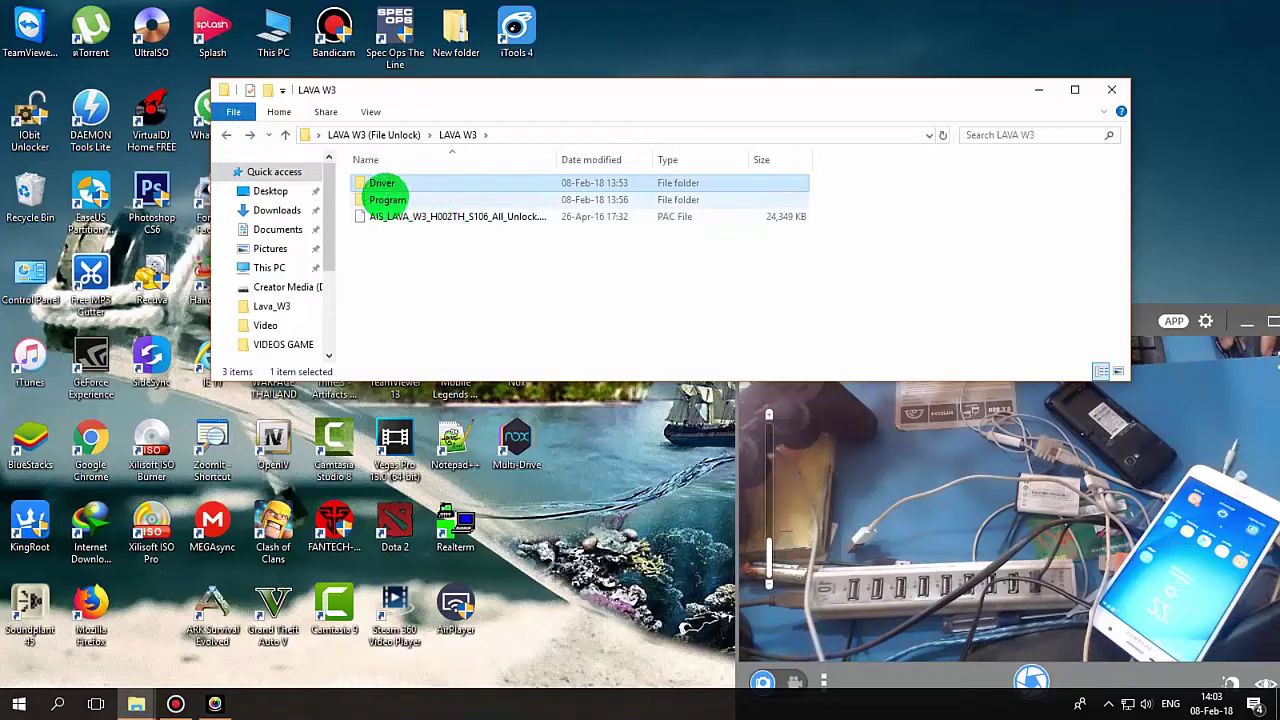
Open the Bin folder of Research R3.0.0001 inside the Program folder.
{"action": "double_click", "coordinate": [386, 199]}
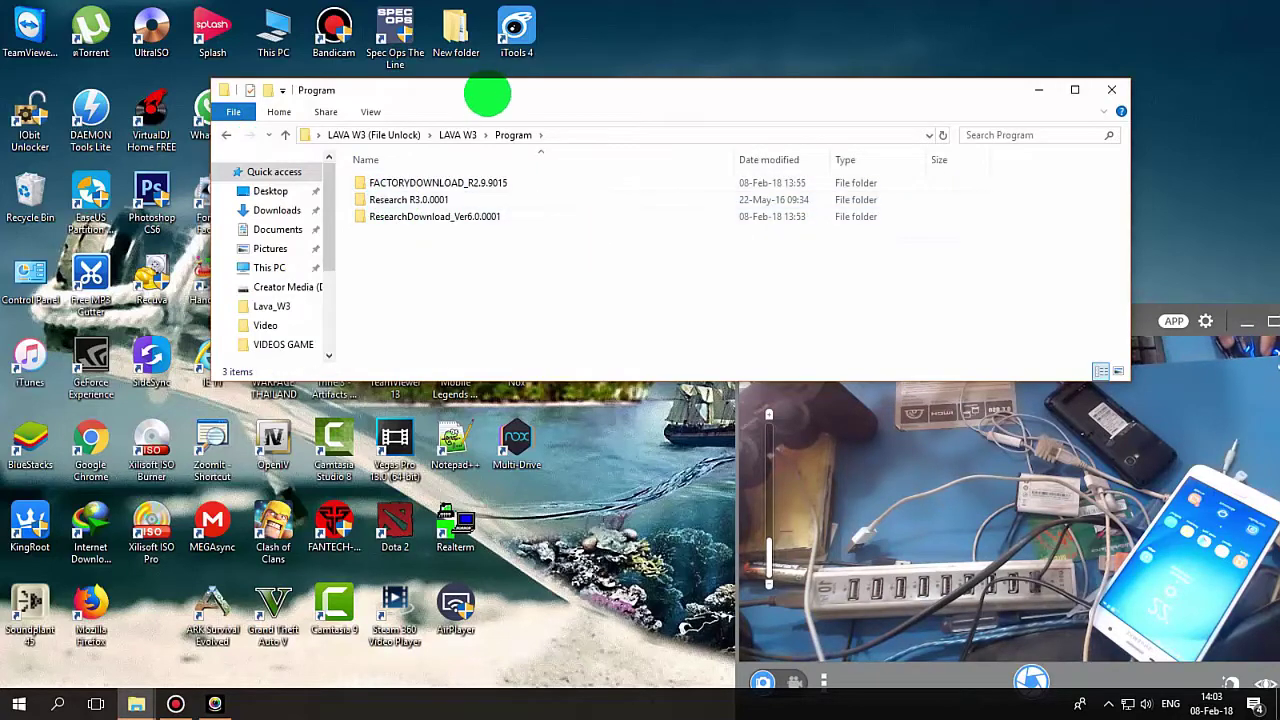
{"action": "mouse_move", "coordinate": [487, 96]}
{"action": "left_mouse_down"}
{"action": "mouse_move", "coordinate": [384, 130]}
{"action": "mouse_move", "coordinate": [442, 84]}
{"action": "mouse_move", "coordinate": [470, 100]}
{"action": "left_mouse_up"}
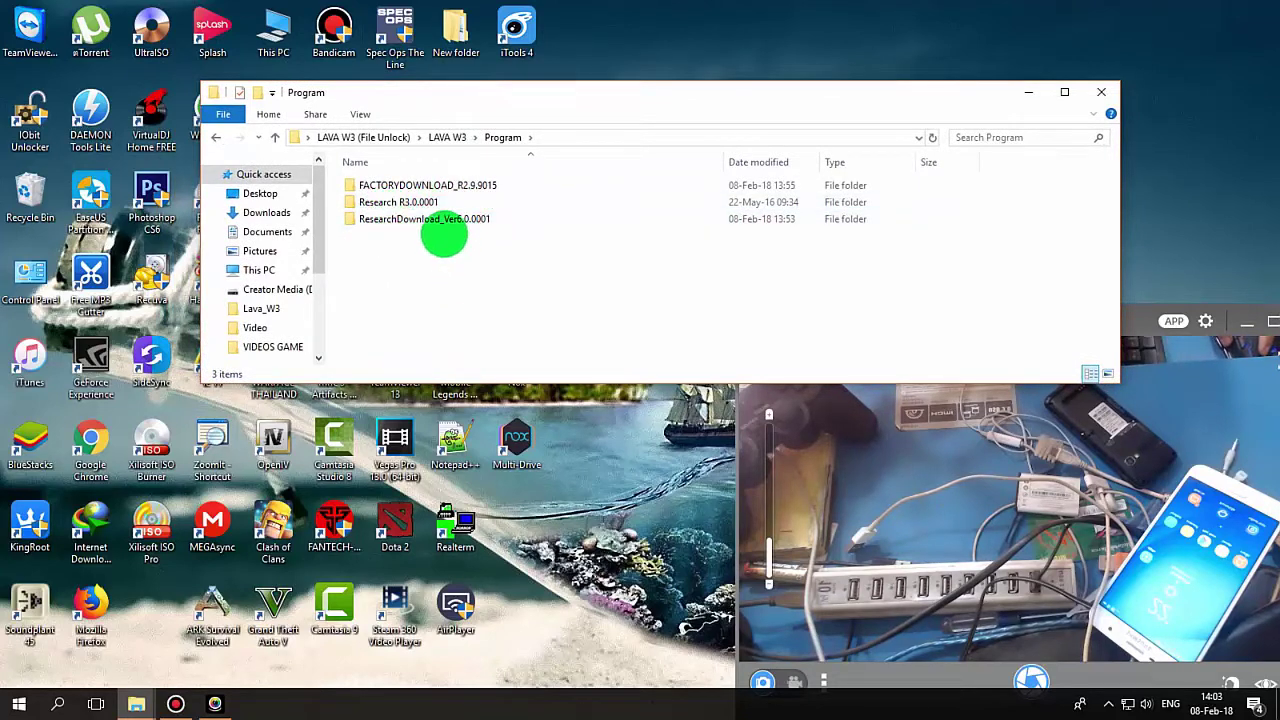
{"action": "double_click", "coordinate": [395, 203]}
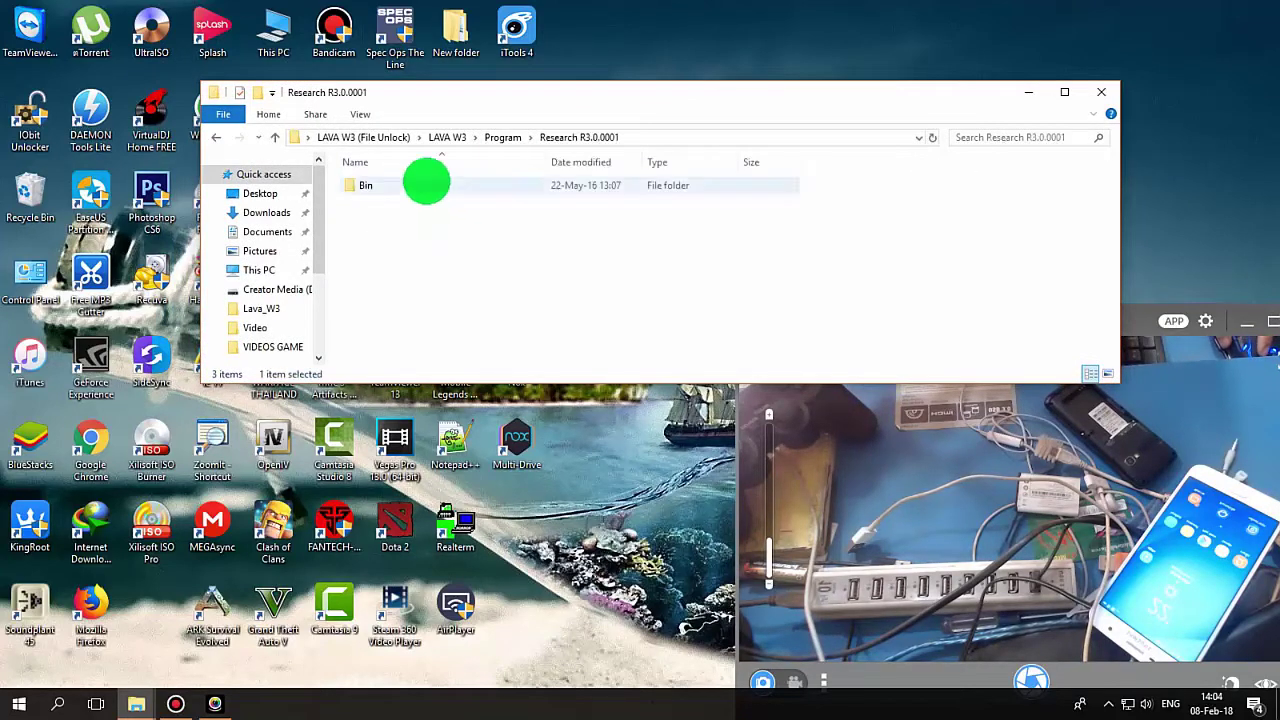
{"action": "left_click", "coordinate": [362, 187]}
{"action": "double_click", "coordinate": [362, 187]}
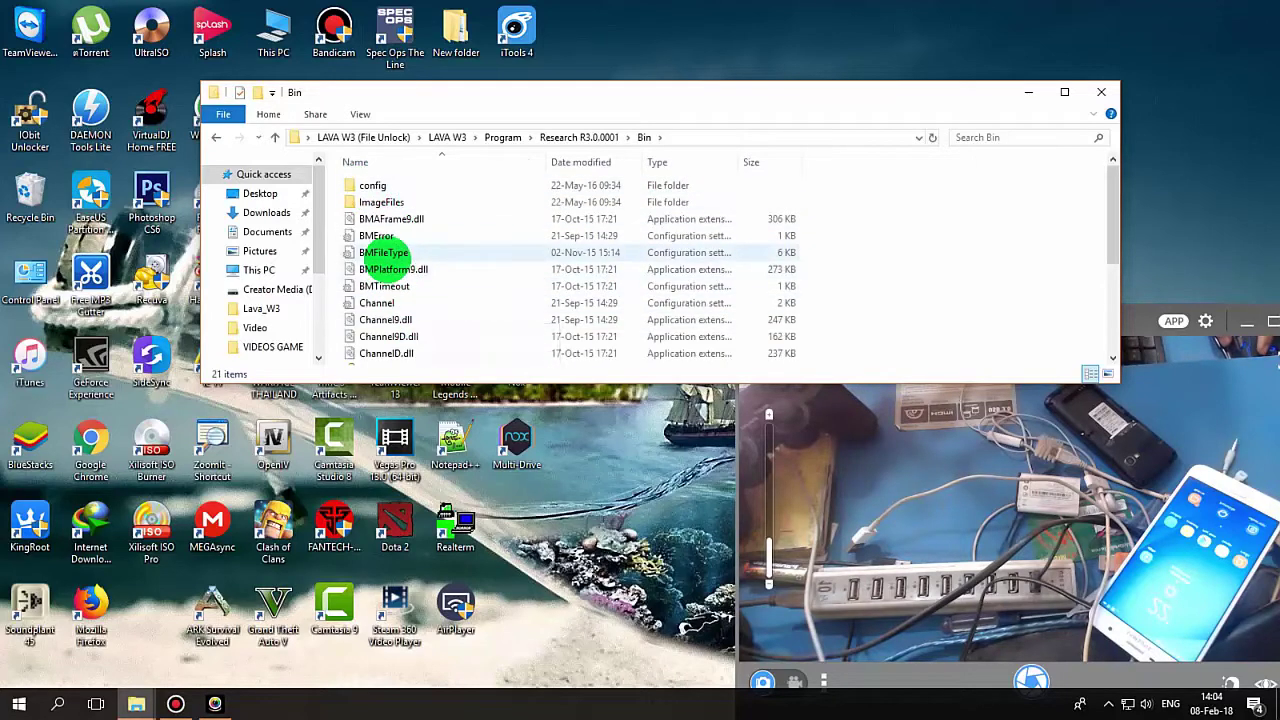
Run the ResearchDownload application as administrator and move its window to the upper part of the desktop.
{"action": "scroll", "coordinate": [380, 270], "scroll_direction": "down", "scroll_amount": 3}
{"action": "left_click", "coordinate": [375, 356]}
{"action": "right_click", "coordinate": [352, 356]}
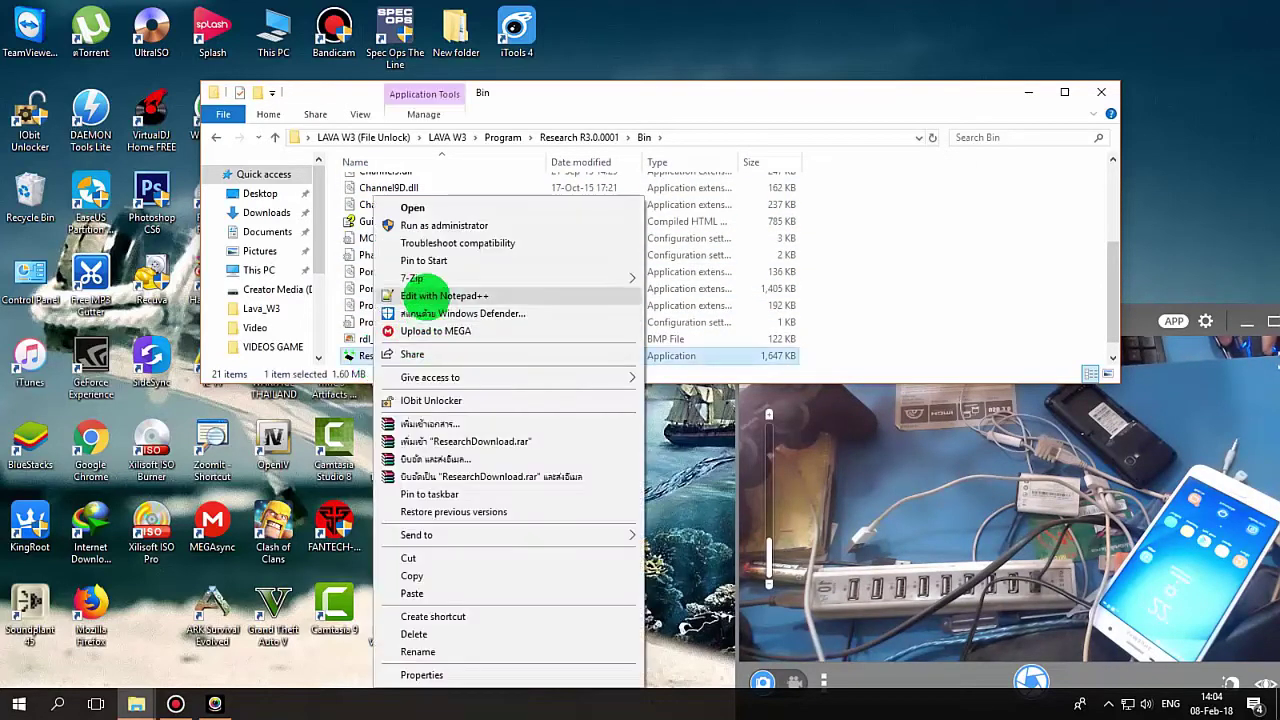
{"action": "left_click", "coordinate": [425, 225]}
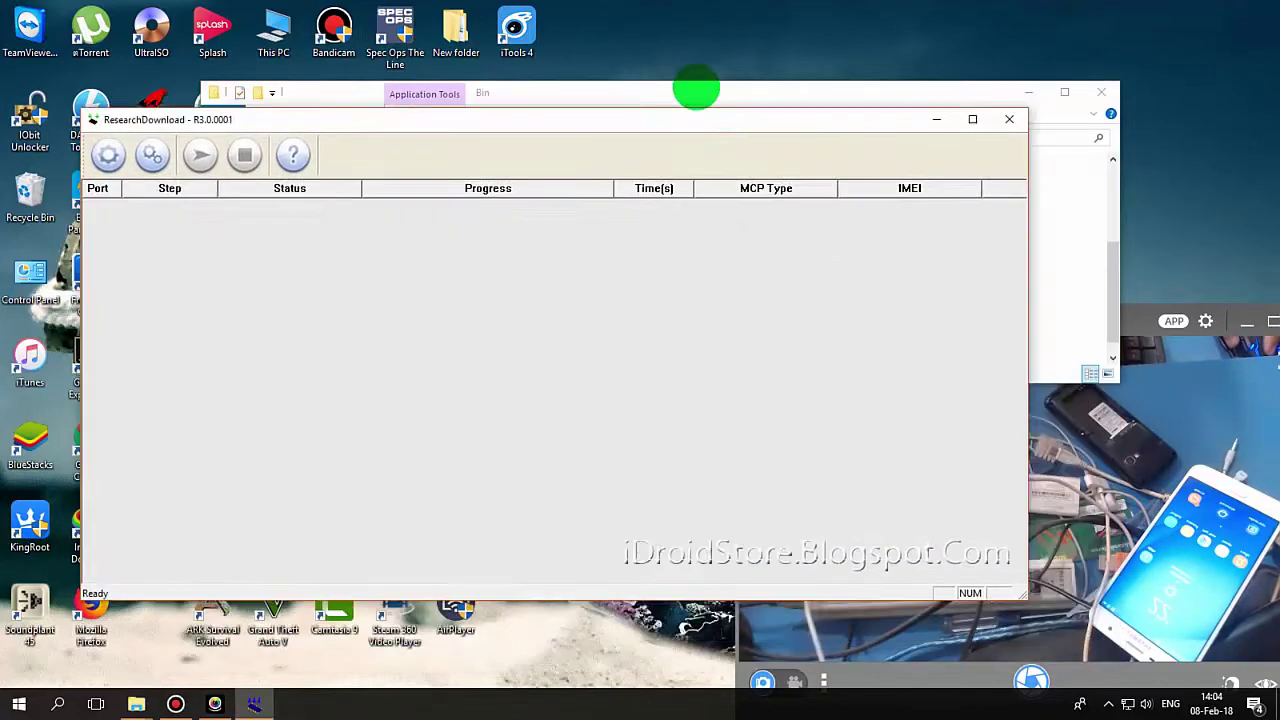
{"action": "left_click_drag", "start_coordinate": [696, 90], "coordinate": [674, 25]}
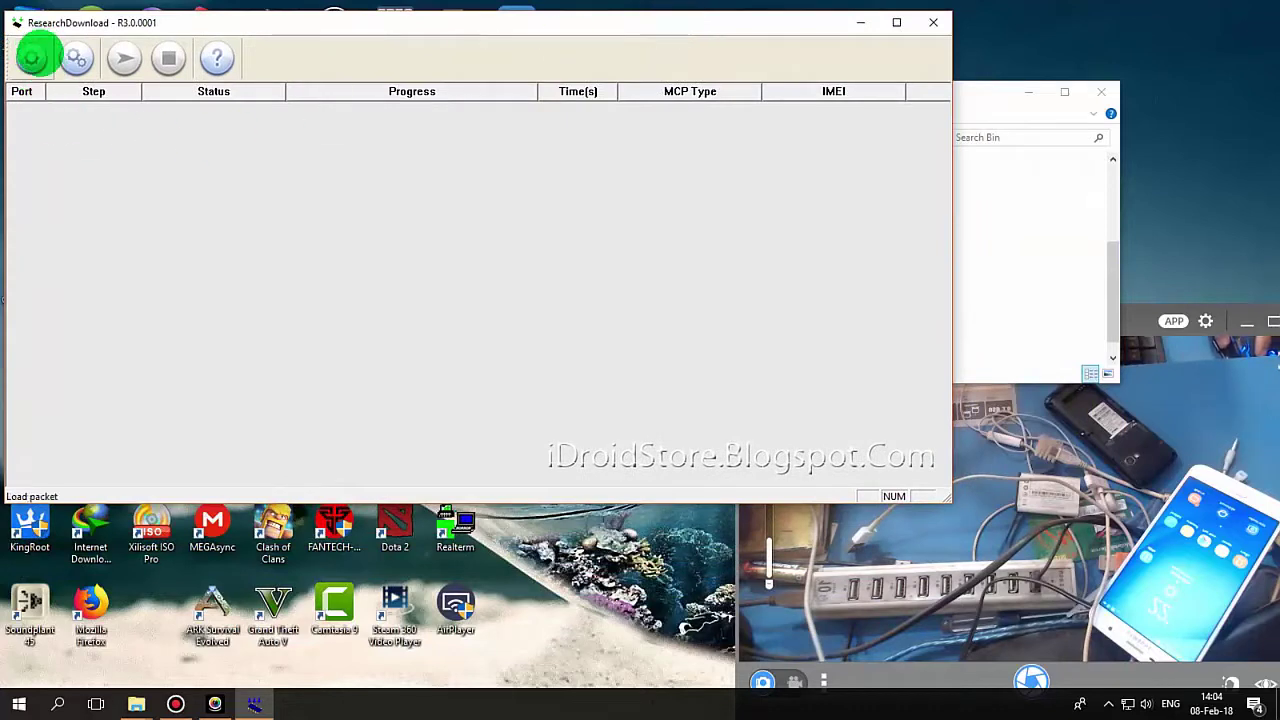
Load the packet file AIS_LAVA_W3_H002TH_S106_All_Unlock.pac from the desktop's LAVA W3 (File Unlock) > LAVA W3 folder.
{"action": "left_click", "coordinate": [31, 58]}
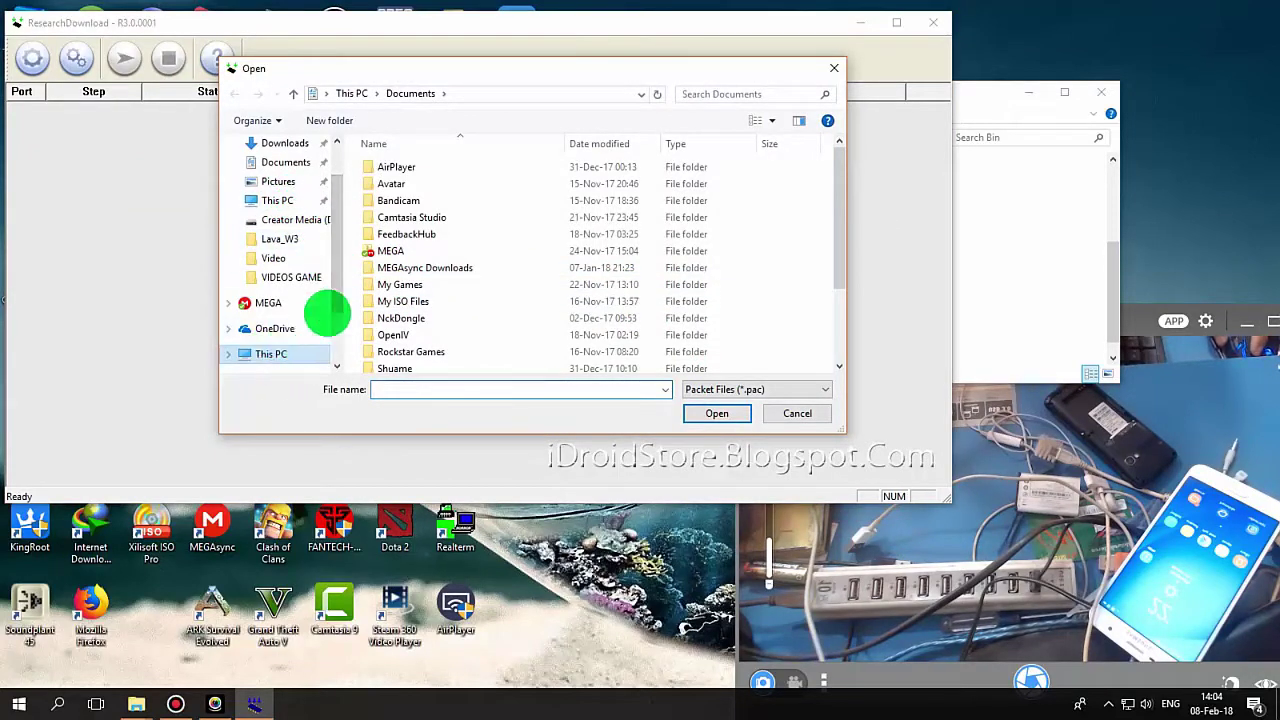
{"action": "key", "text": "alt+Up"}
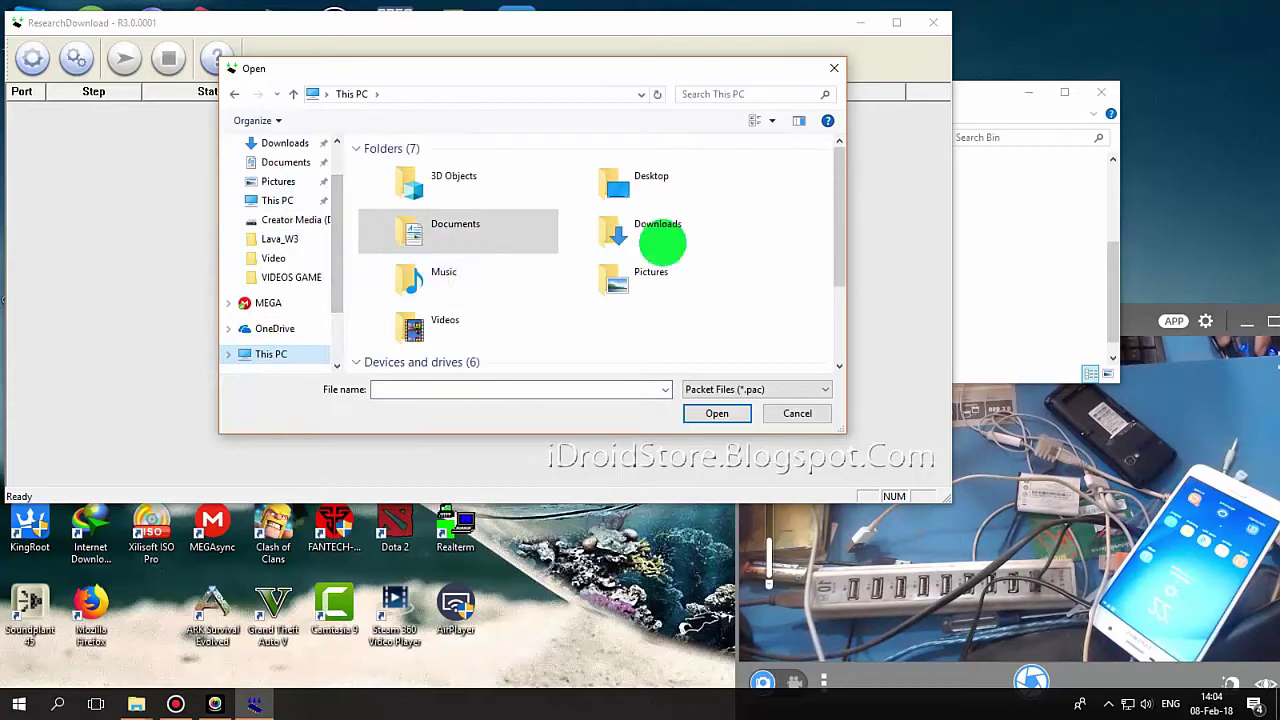
{"action": "left_click", "coordinate": [640, 182]}
{"action": "double_click", "coordinate": [683, 183]}
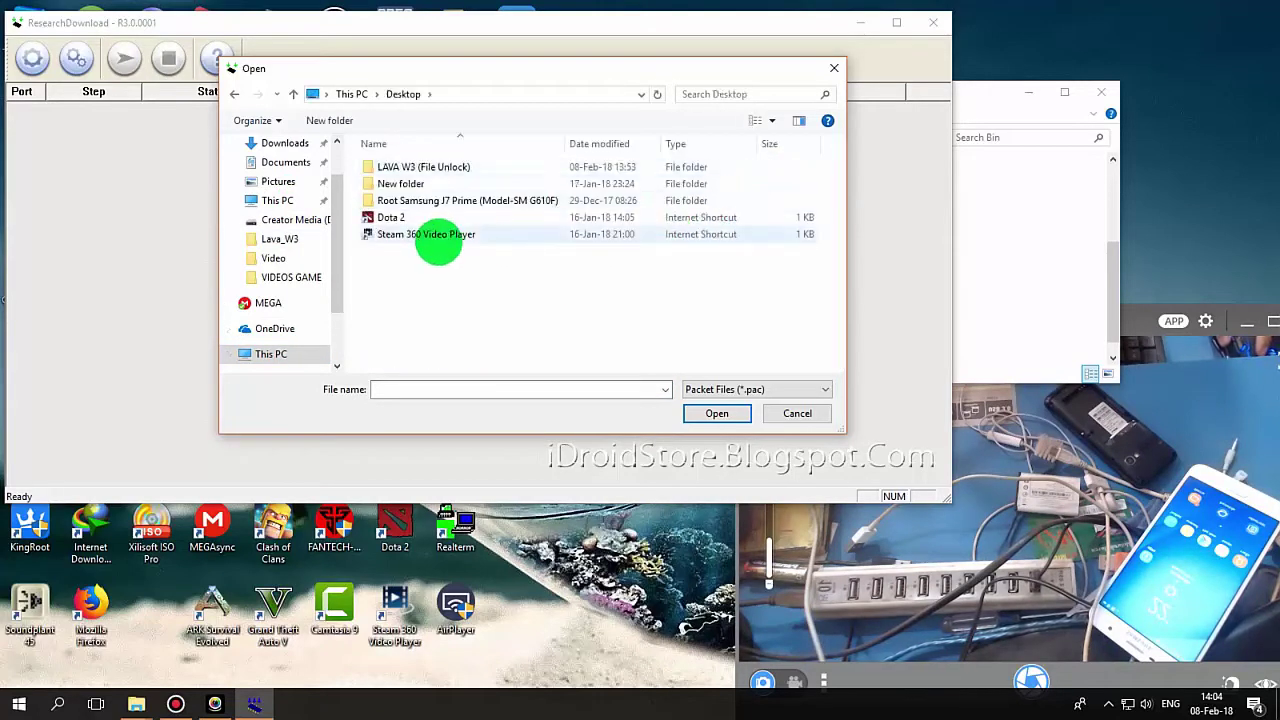
{"action": "left_click", "coordinate": [420, 166]}
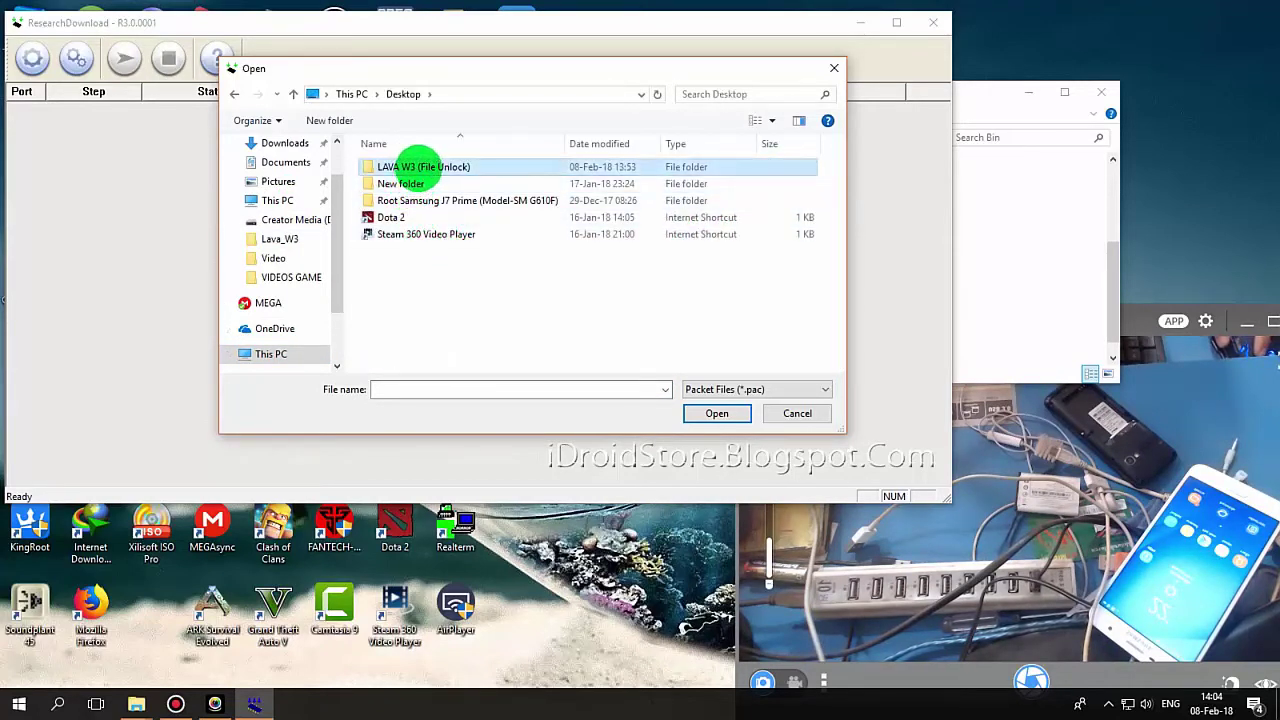
{"action": "double_click", "coordinate": [418, 166]}
{"action": "double_click", "coordinate": [420, 168]}
{"action": "left_click", "coordinate": [410, 200]}
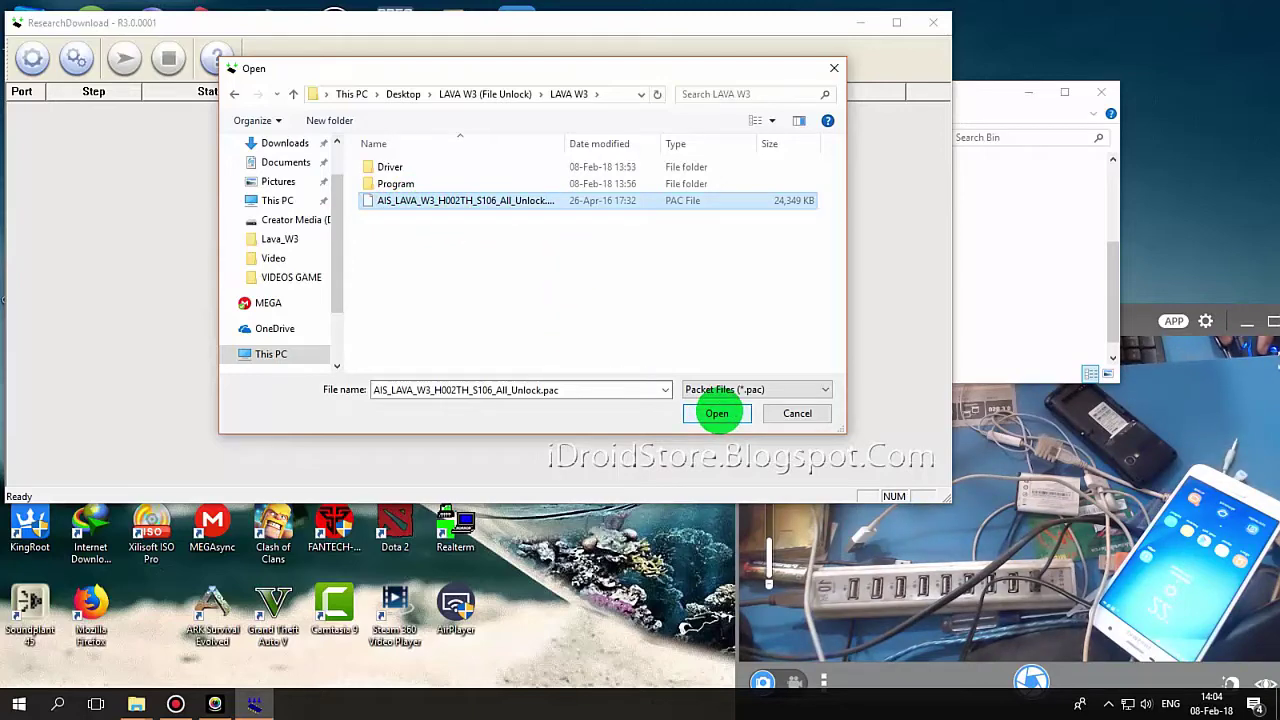
{"action": "left_click", "coordinate": [716, 413]}
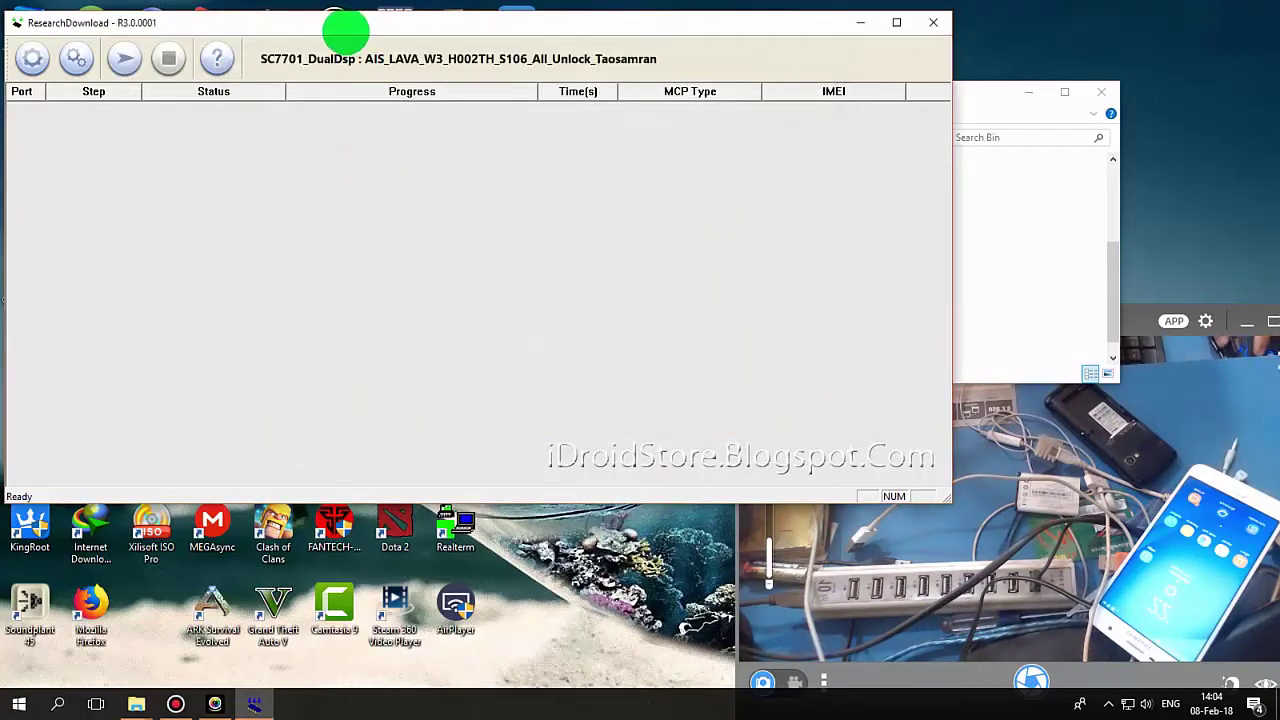
{"action": "mouse_move", "coordinate": [348, 33]}
{"action": "left_mouse_down"}
{"action": "mouse_move", "coordinate": [354, 120]}
{"action": "mouse_move", "coordinate": [351, 47]}
{"action": "left_mouse_up"}
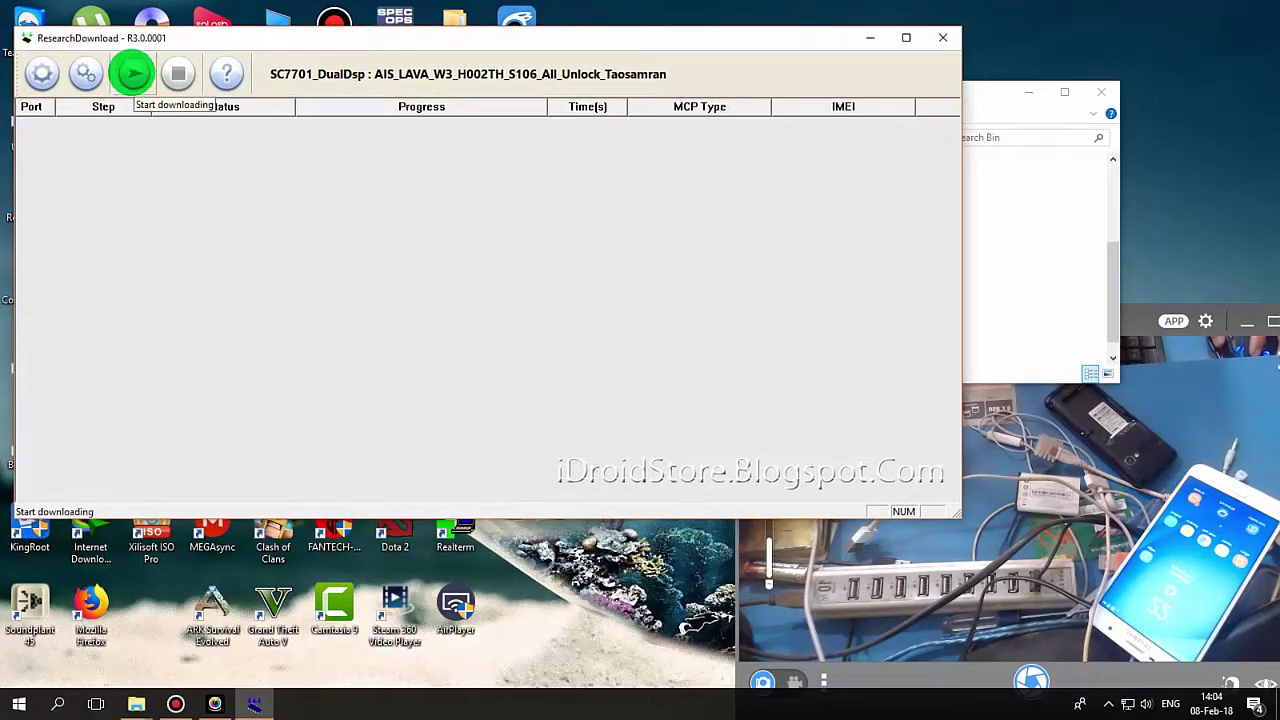
Start downloading the loaded All_Unlock packet, shift the ResearchDownload window slightly, and bring the YouCam camera view to the front.
{"action": "left_click", "coordinate": [133, 73]}
{"action": "left_click_drag", "start_coordinate": [332, 42], "coordinate": [327, 33]}
{"action": "left_click", "coordinate": [1136, 320]}
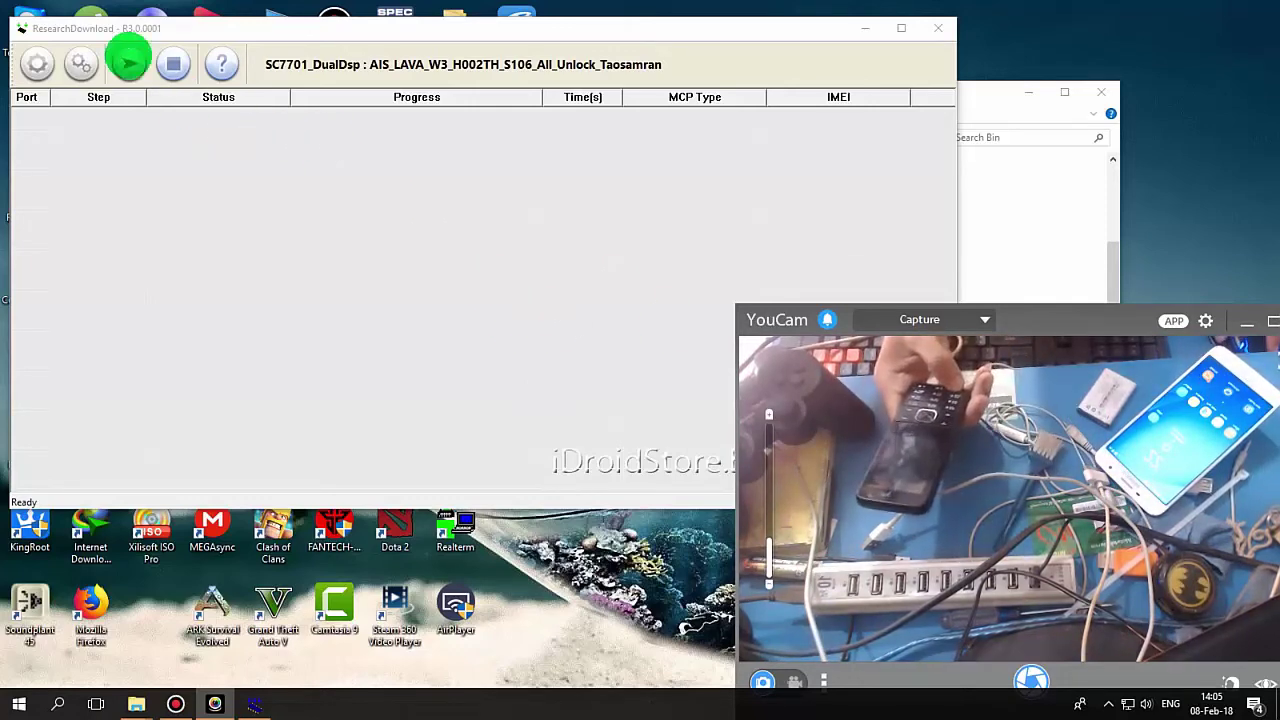
{"action": "left_click", "coordinate": [141, 28]}
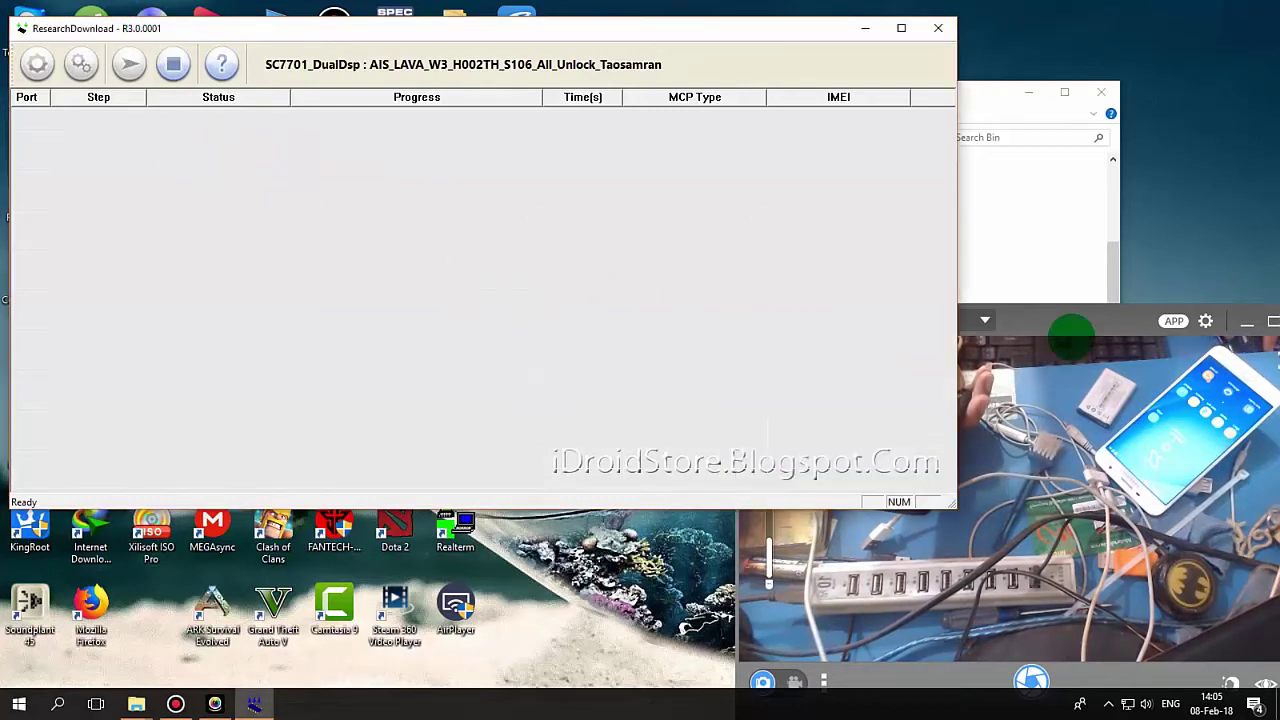
{"action": "left_click", "coordinate": [1070, 333]}
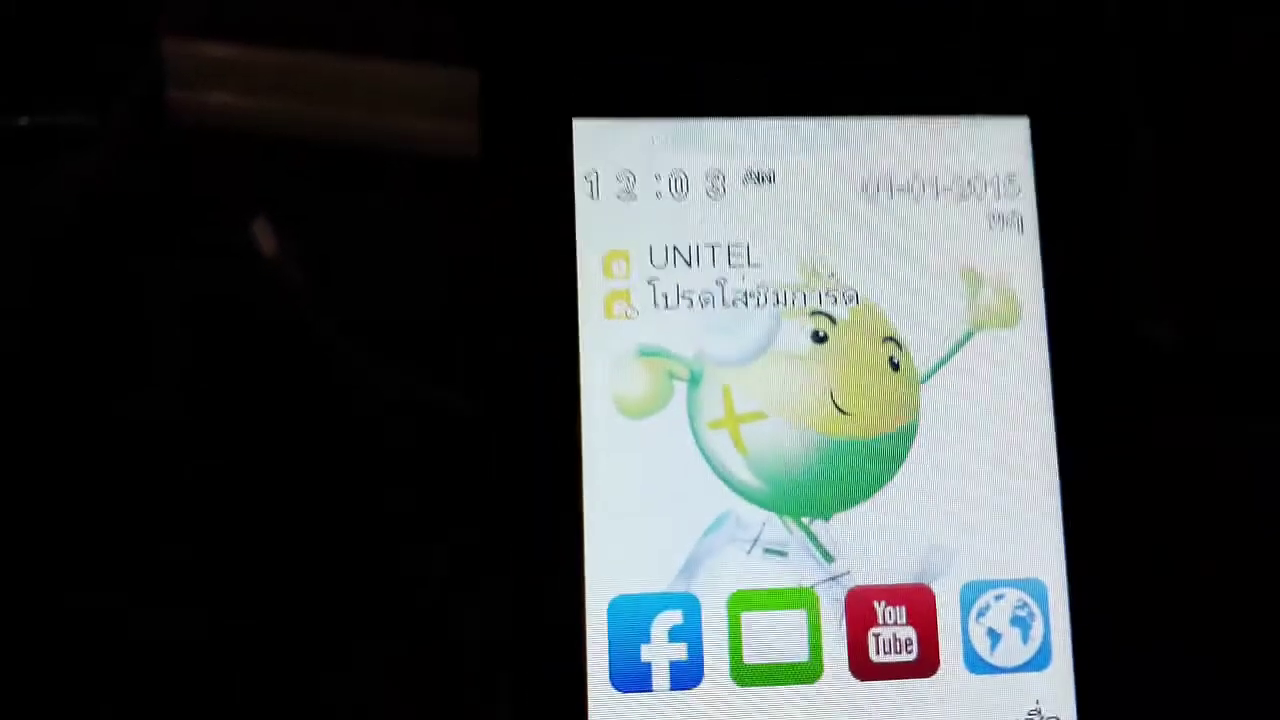
{"action": "type", "text": "*"}
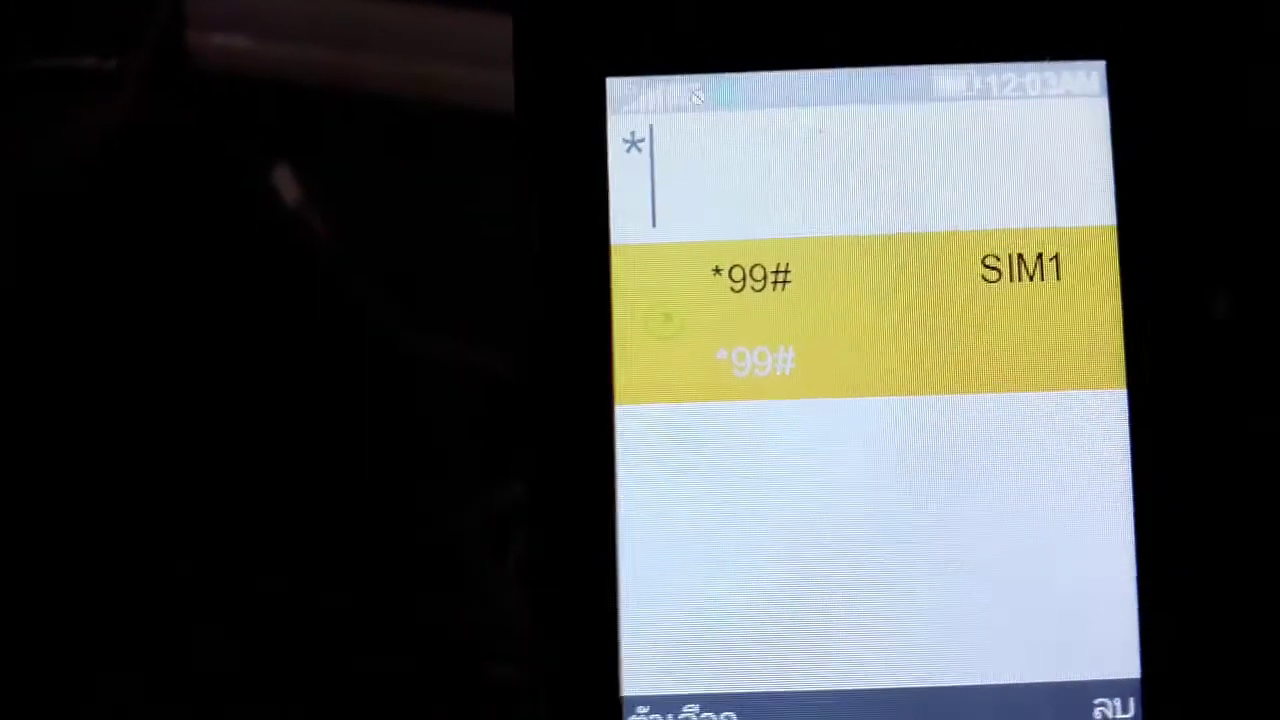
{"action": "type", "text": "122"}
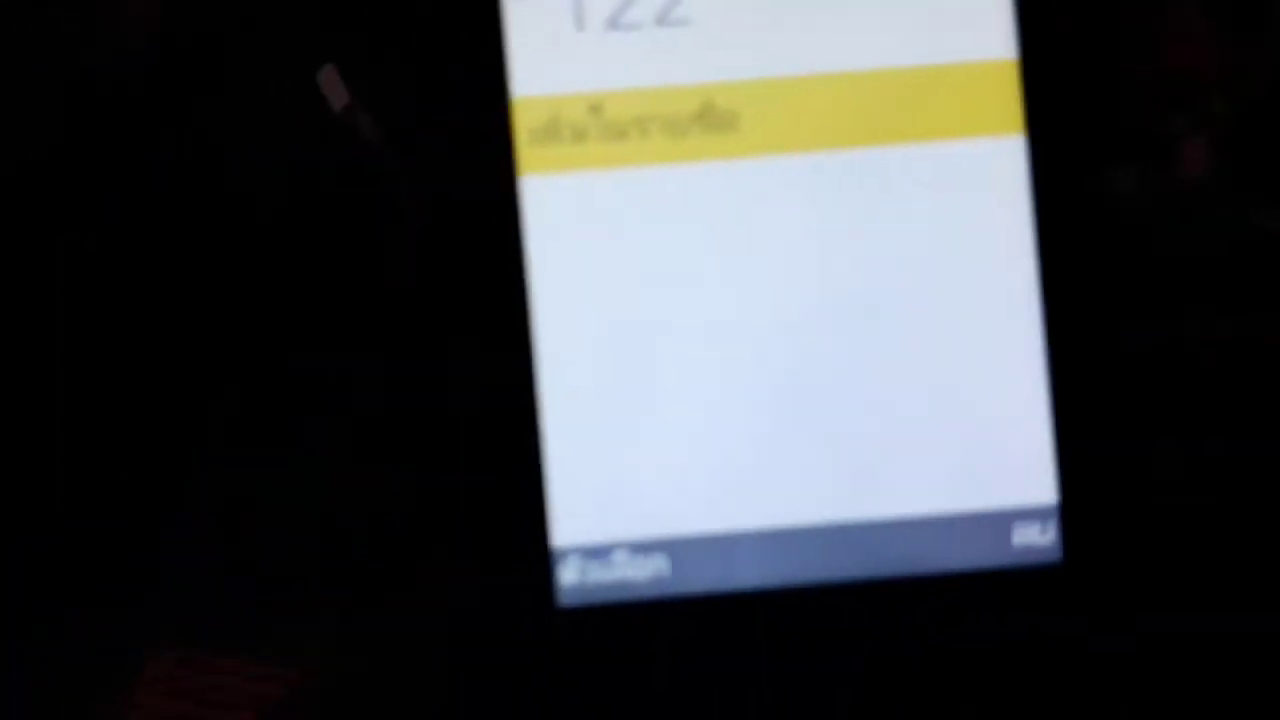
{"action": "type", "text": "#"}
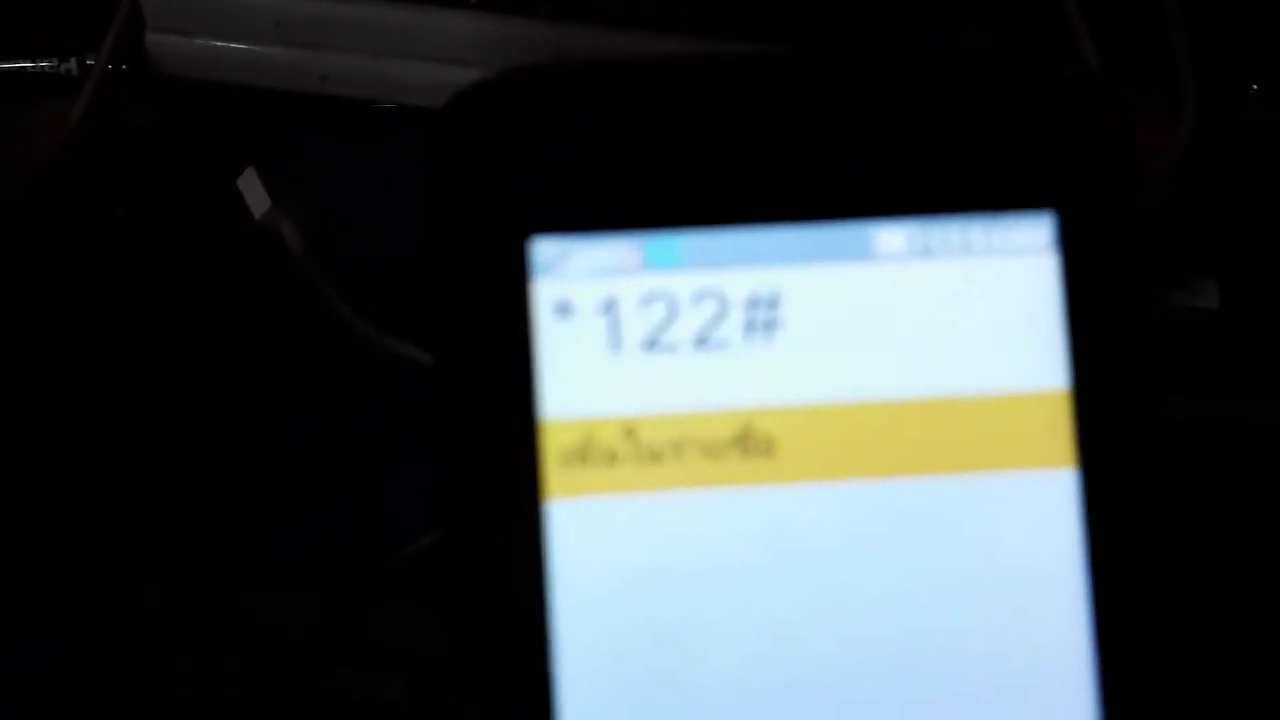
{"action": "key", "text": "Return"}
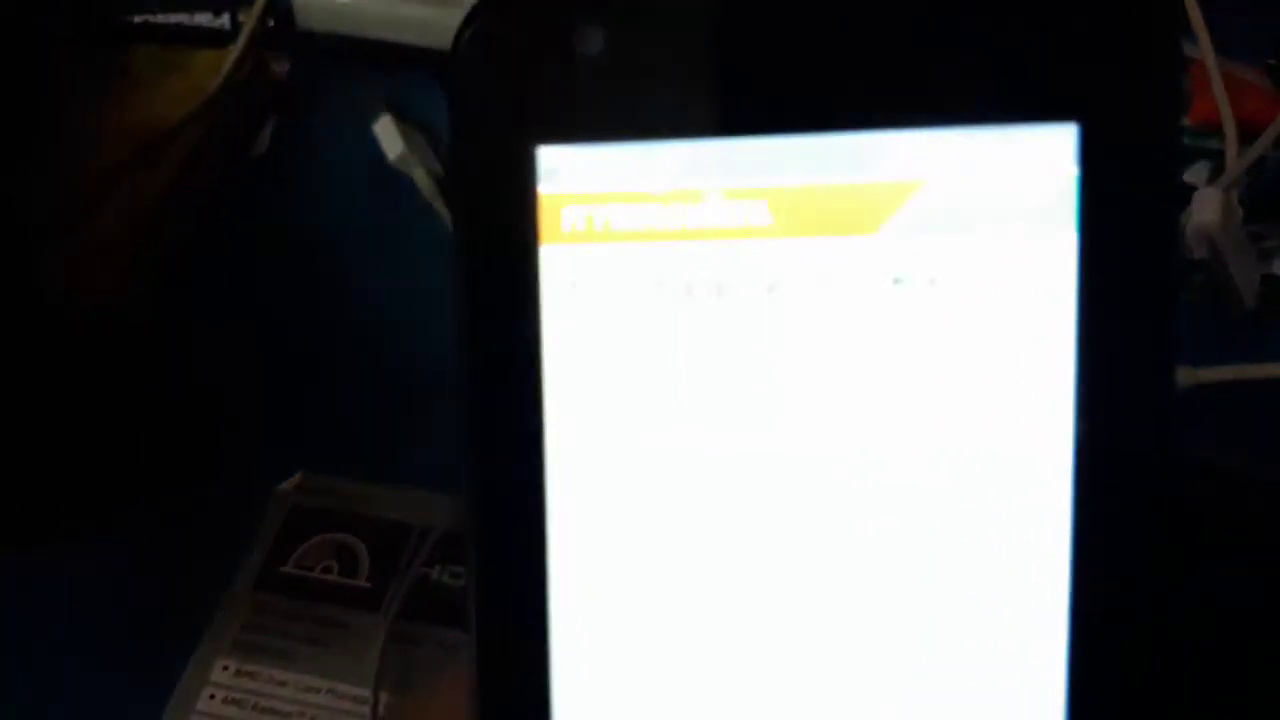
{"action": "key", "text": "Escape"}
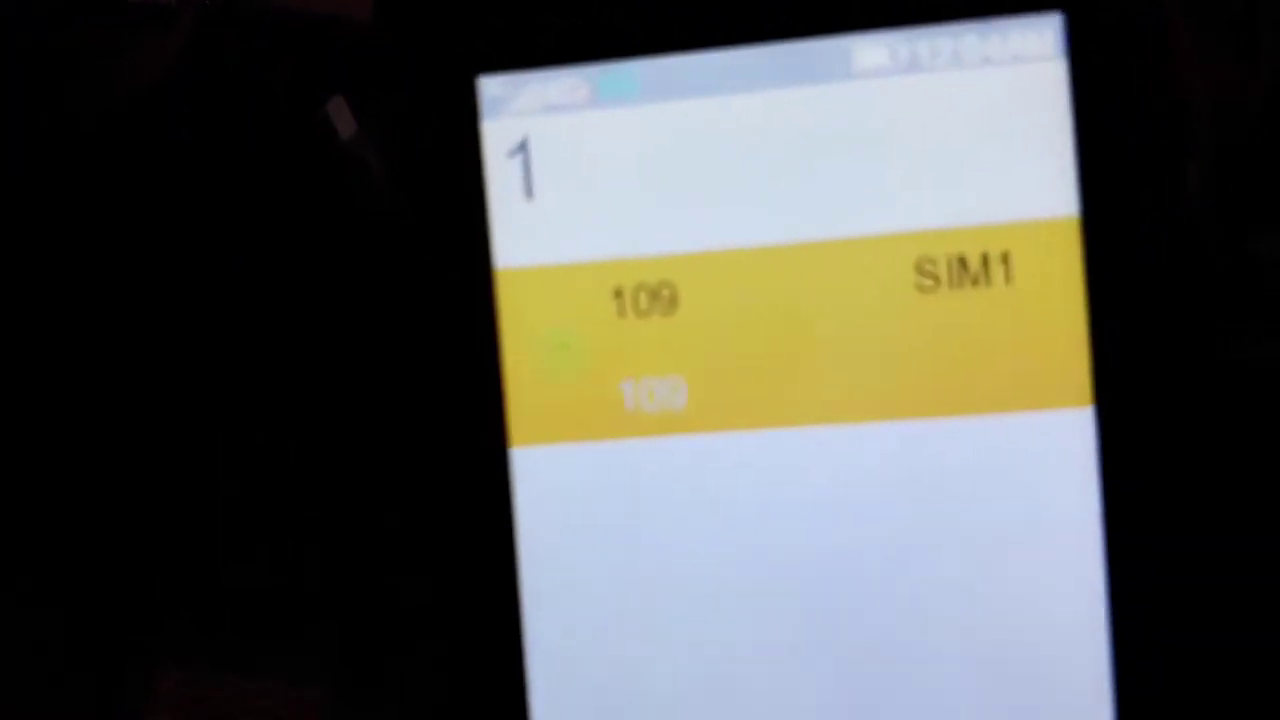
{"action": "type", "text": "109"}
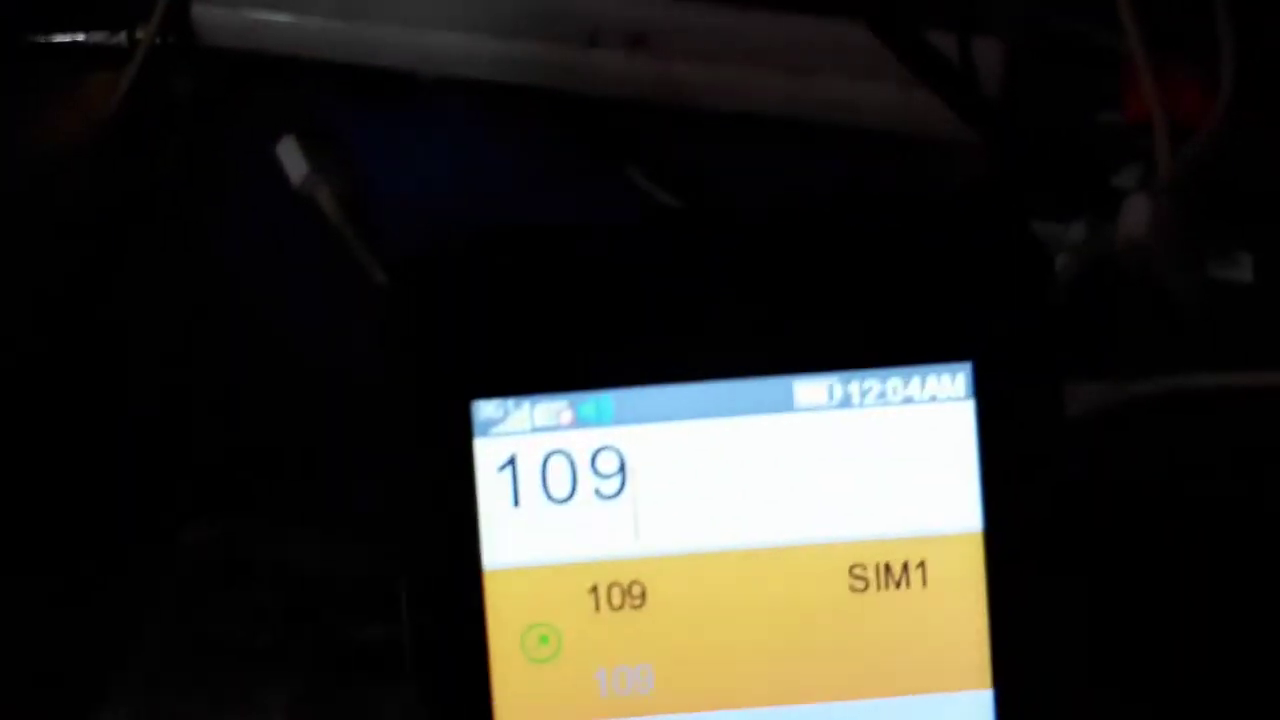
{"action": "key", "text": "Return"}
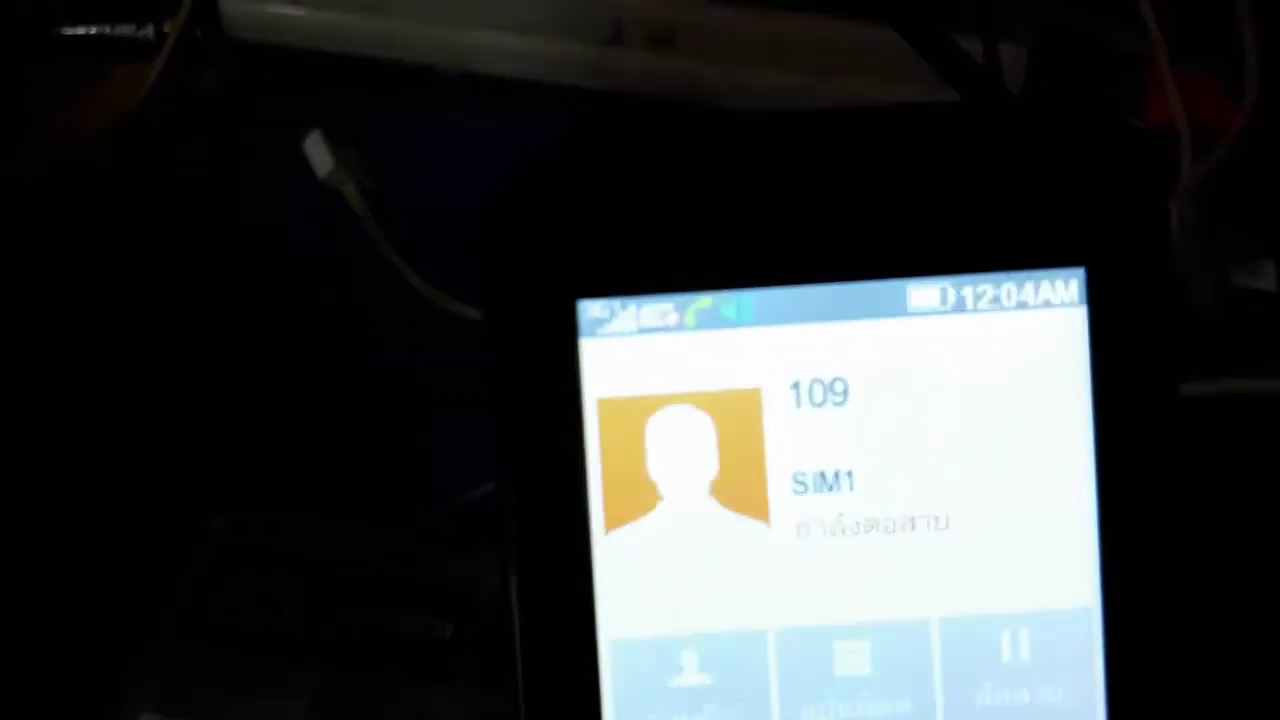